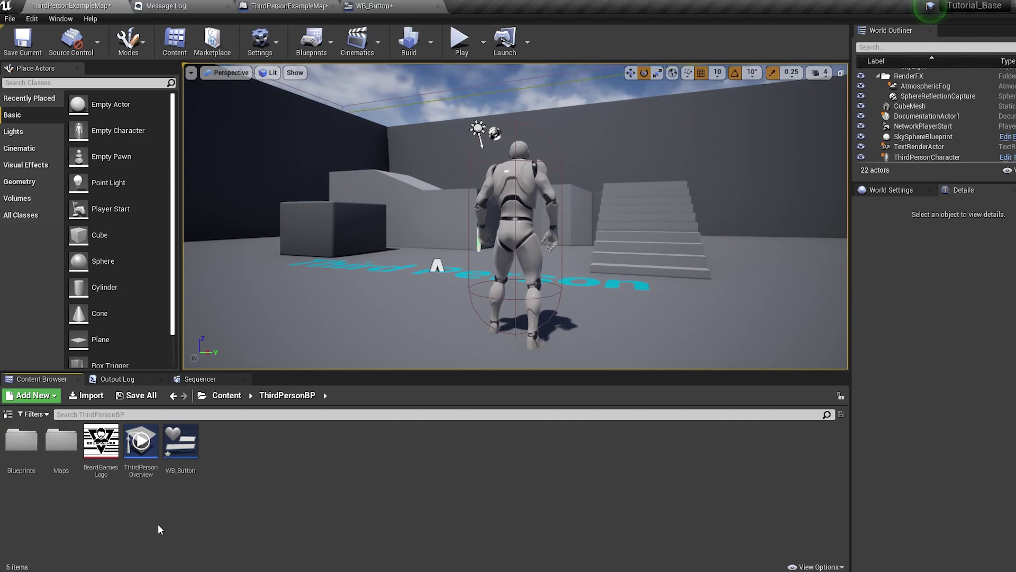
Inspect the BeardGamesLogo texture, then close its preview and return to the level editor.
click(96, 445)
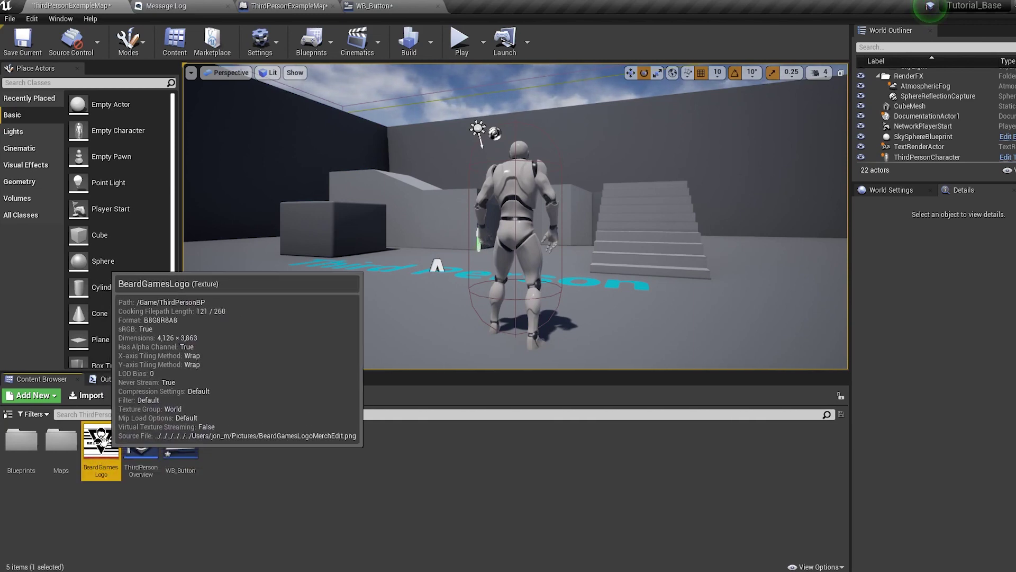
double_click(95, 446)
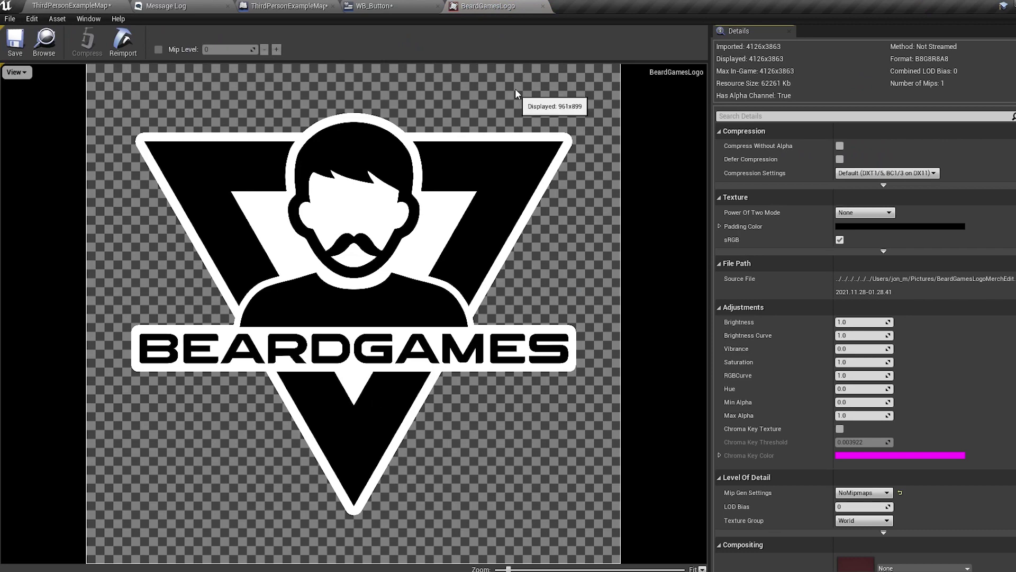
click(546, 6)
click(102, 4)
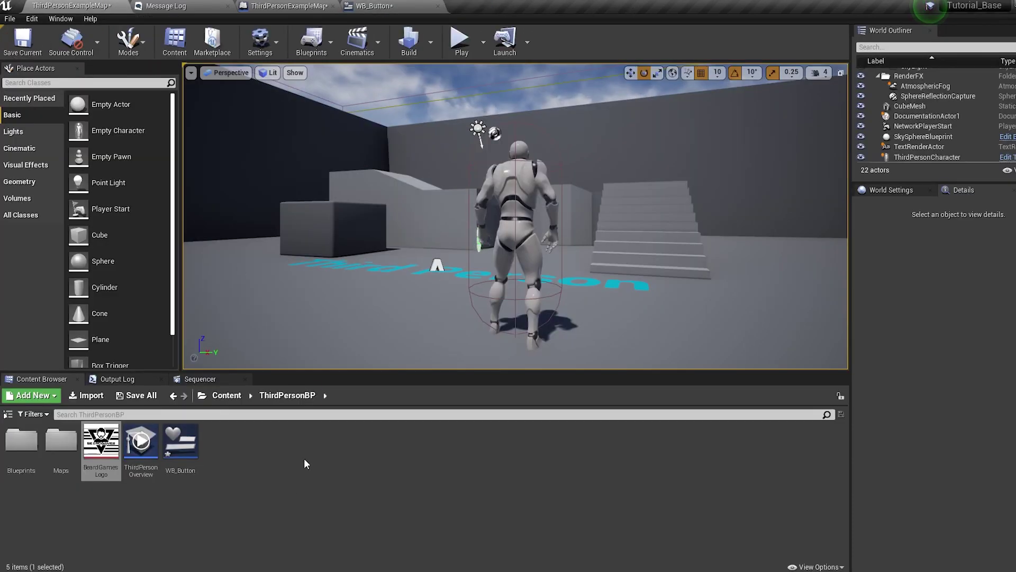
Create a widget blueprint named MouseCursoe in ThirdPersonBP and open it.
right_click(215, 446)
mouse_move(242, 442)
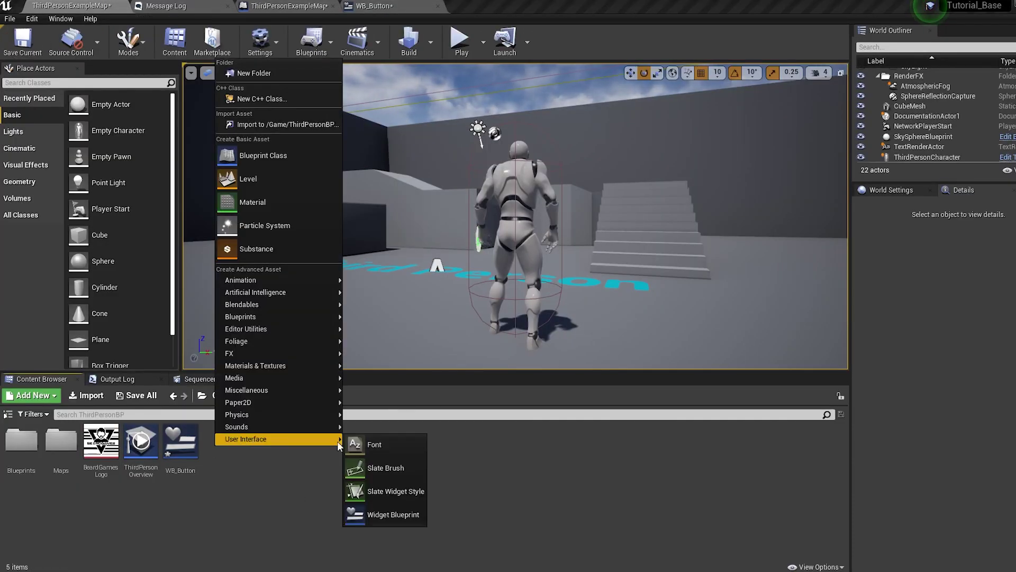
click(390, 516)
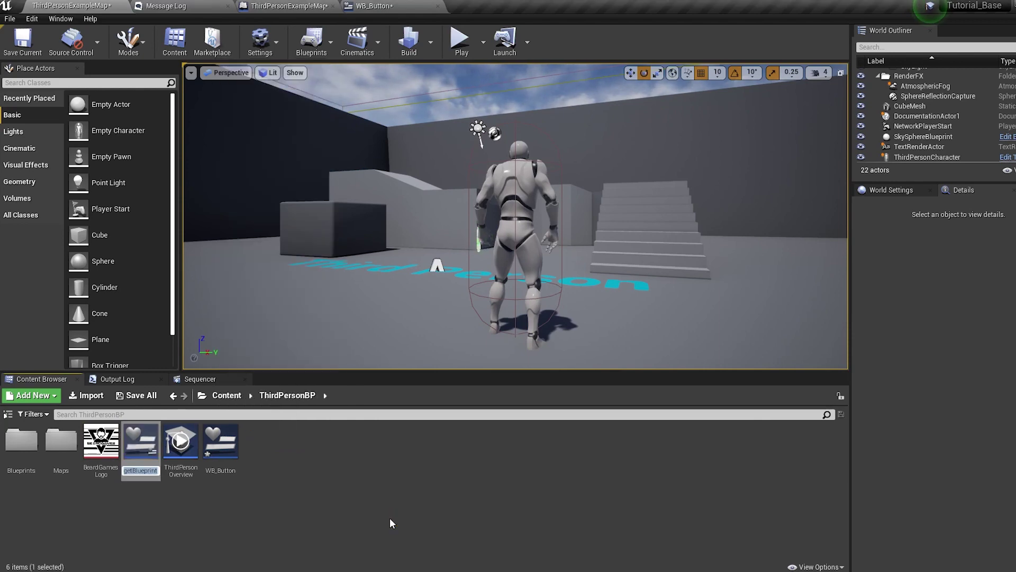
text(MouseCursoe)
key(Return)
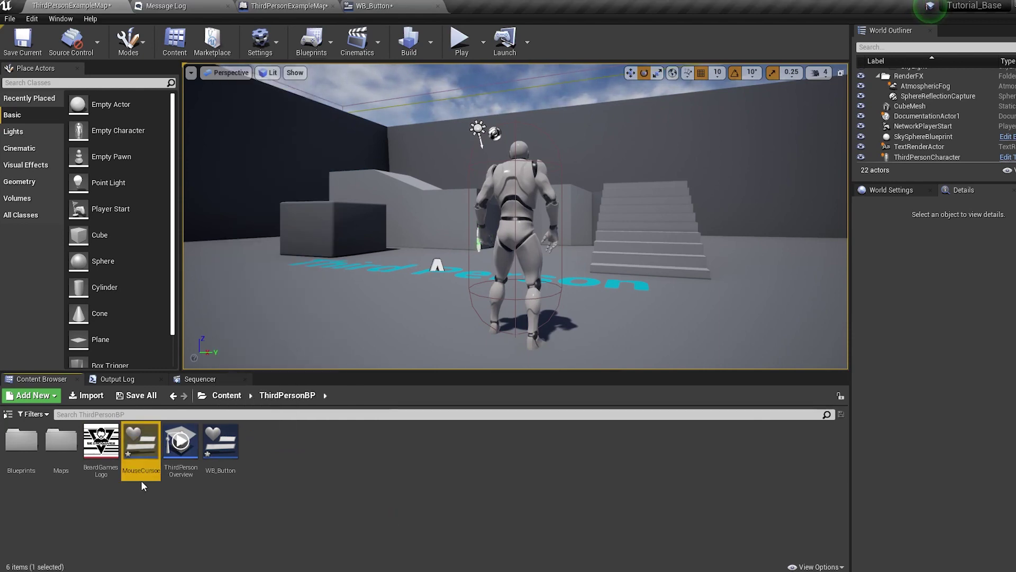
double_click(135, 449)
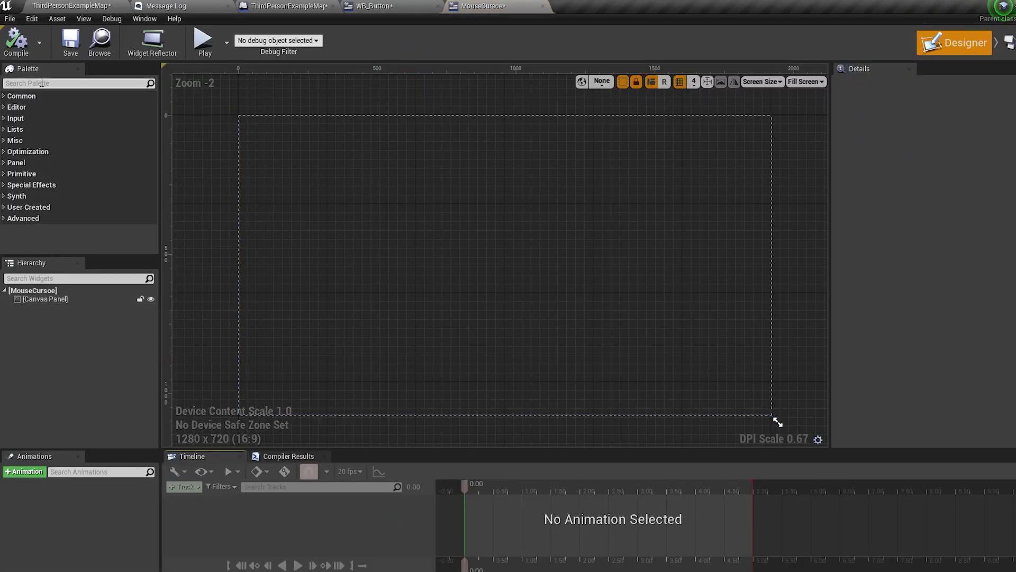
Add an Image to the canvas using the BeardGamesLogo brush, sized to content.
click(42, 83)
text(ima)
drag(39, 107, 42, 303)
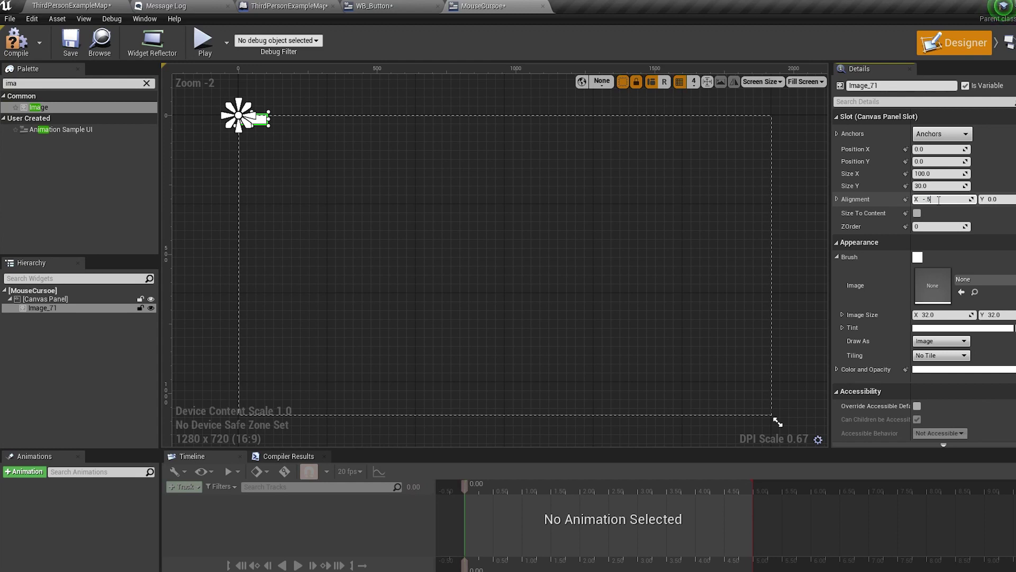
click(977, 284)
text(beard)
click(858, 429)
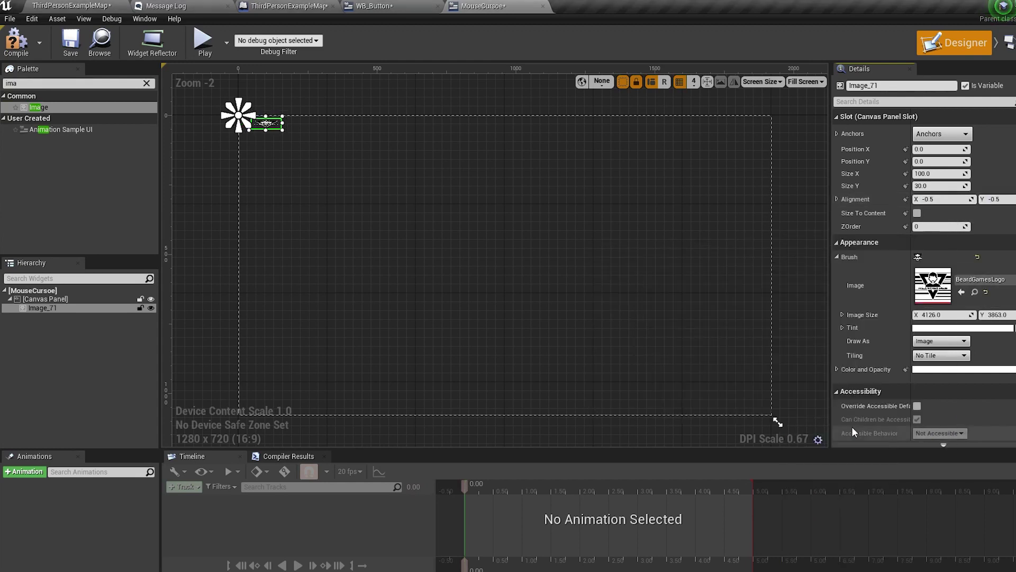
click(917, 213)
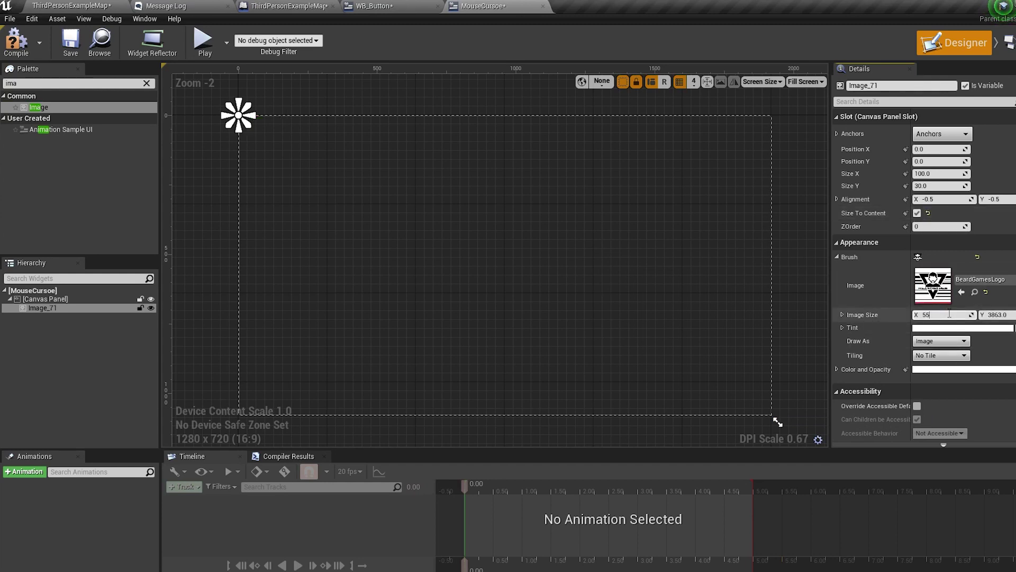
key(Return)
Preview the widget at its desired size and reselect the logo image.
scroll(284, 154, up, 12)
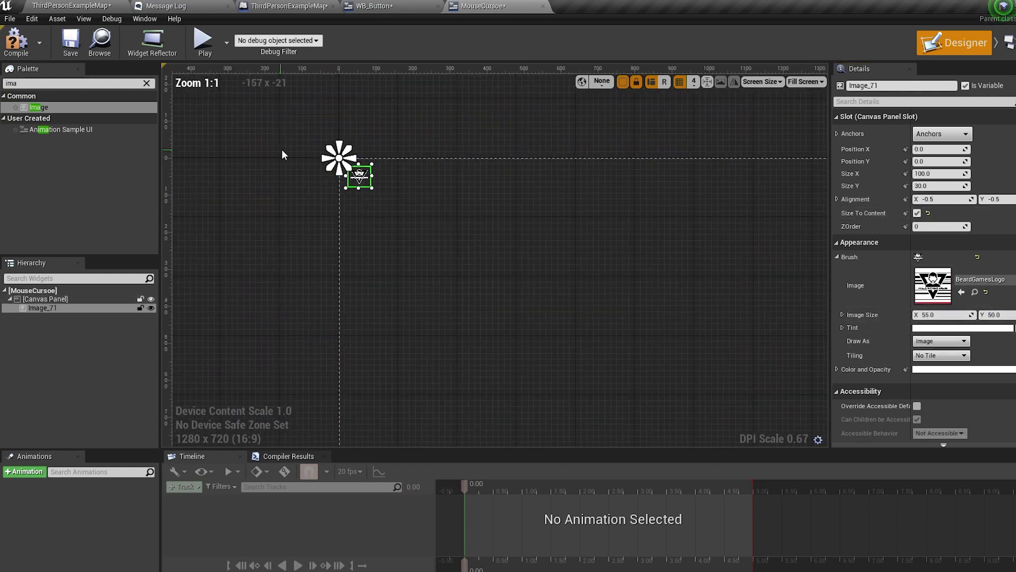
scroll(465, 199, up, 1)
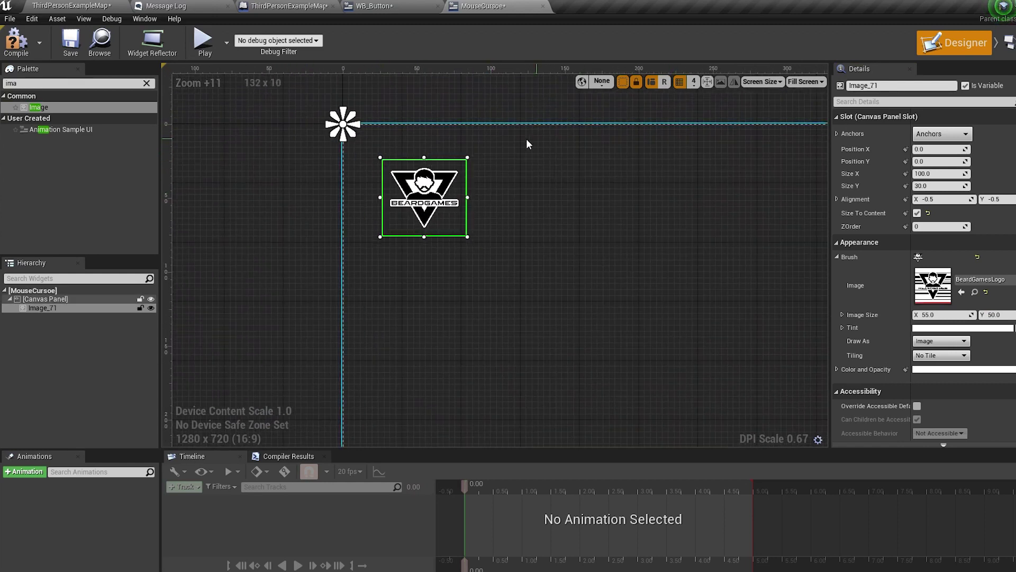
click(764, 79)
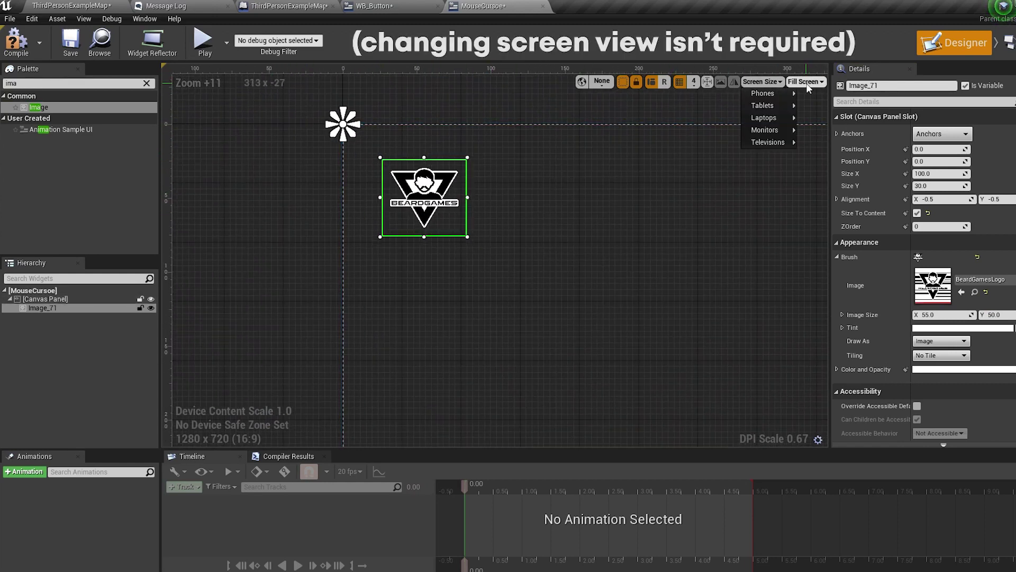
click(805, 81)
click(804, 133)
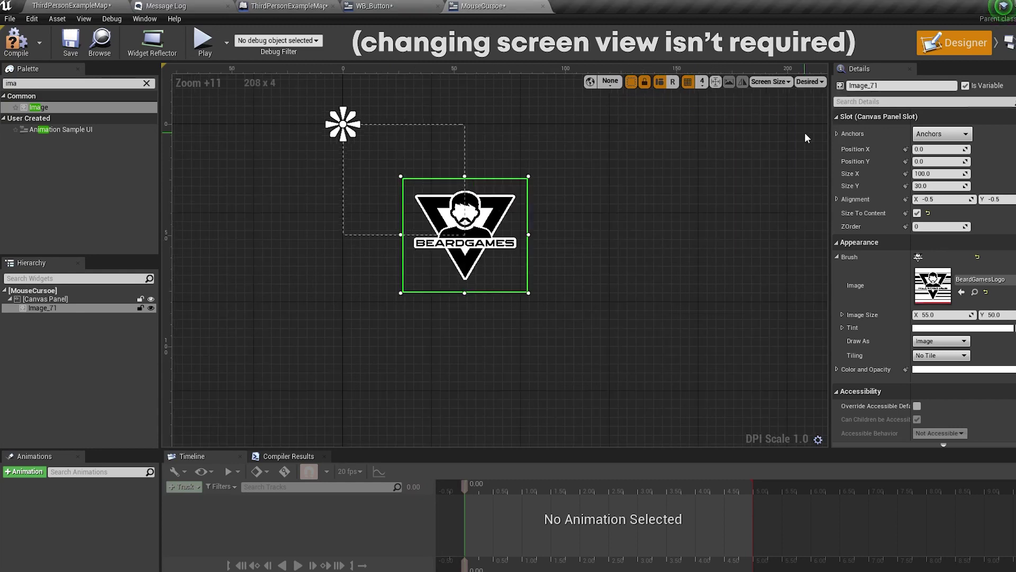
click(401, 194)
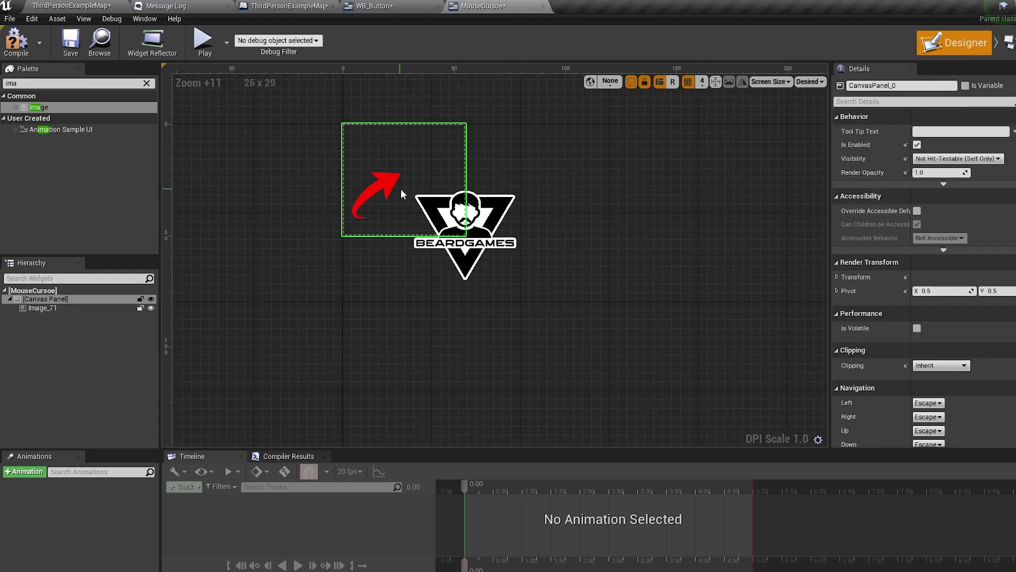
click(428, 186)
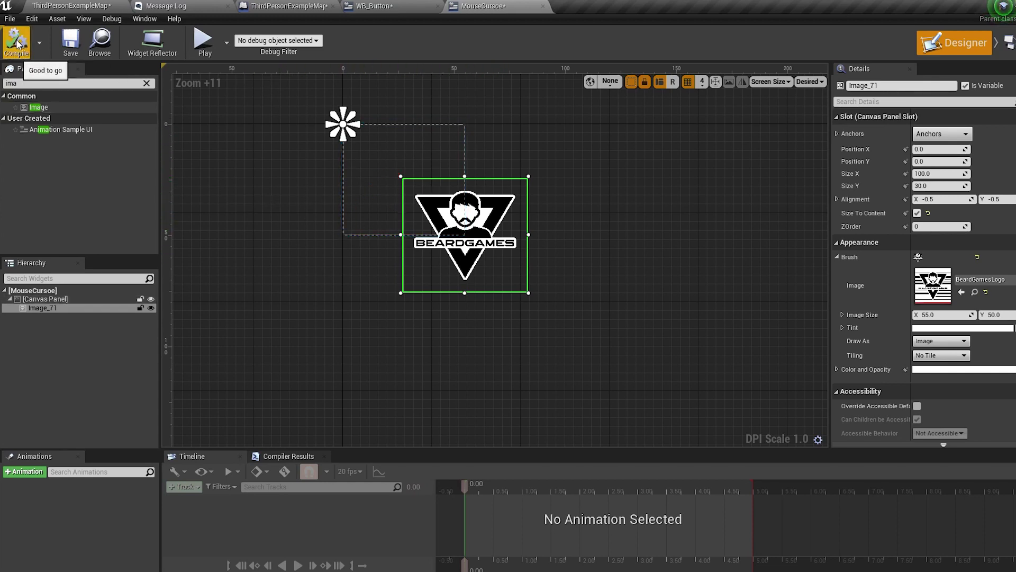
Duplicate the MouseCursoe widget as GrabCursor and open it.
click(288, 207)
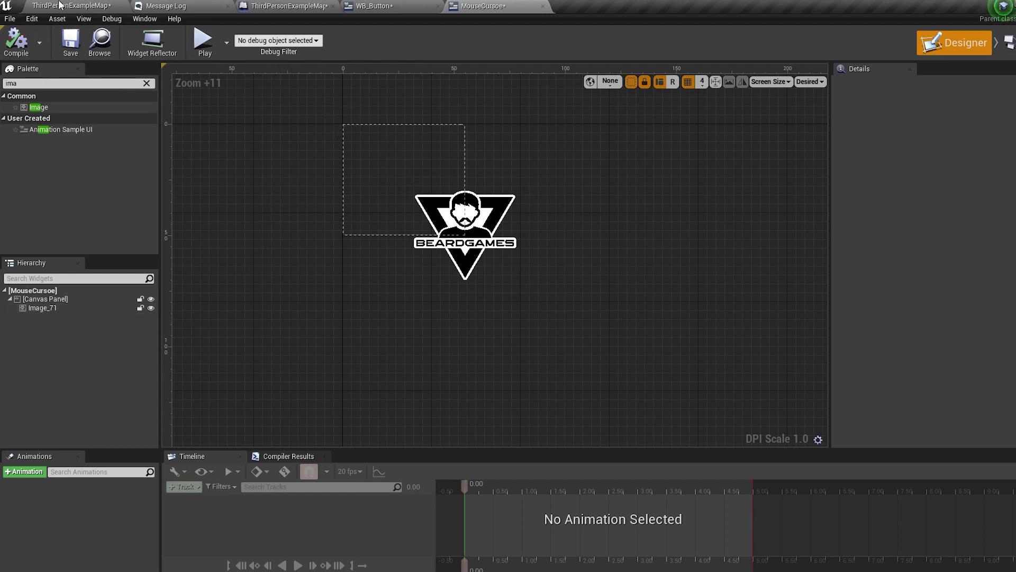
click(83, 5)
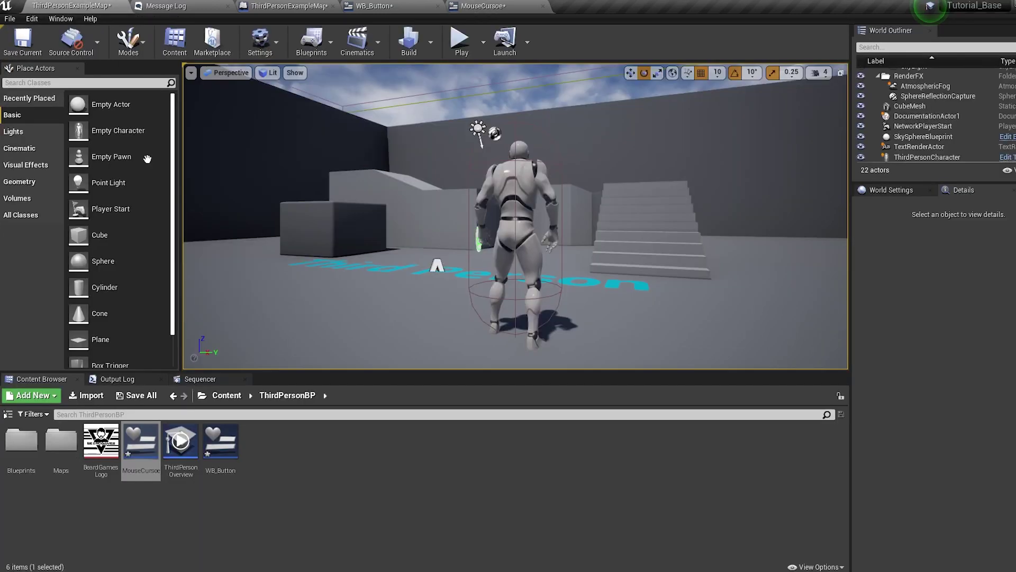
right_click(140, 445)
click(207, 233)
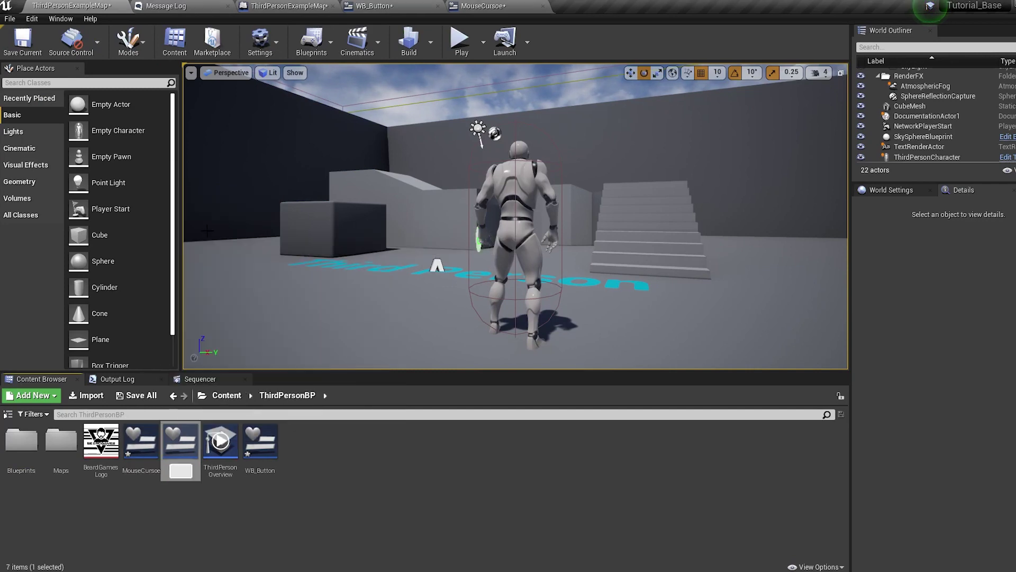
text(GrabCursor)
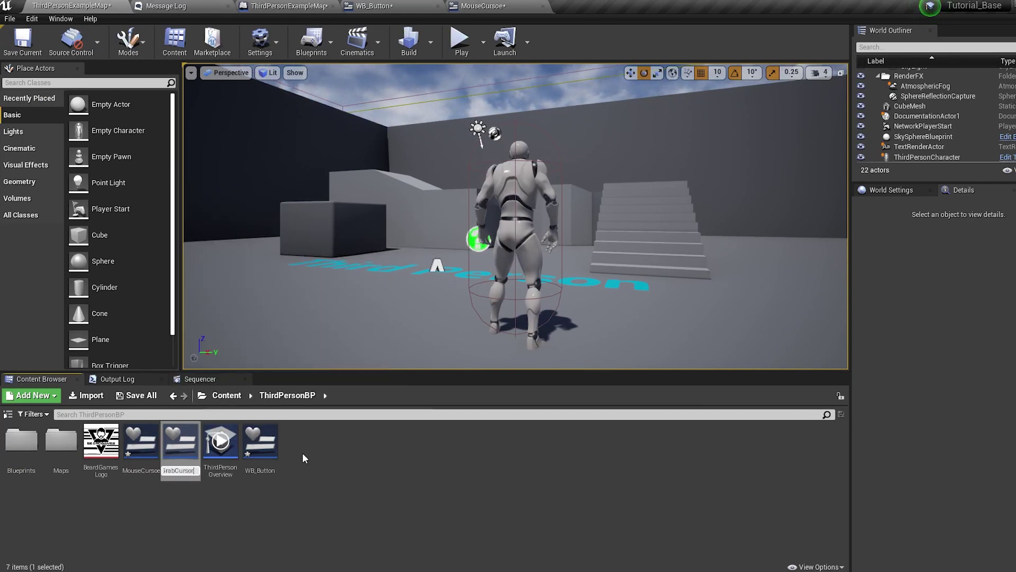
key(Return)
double_click(158, 437)
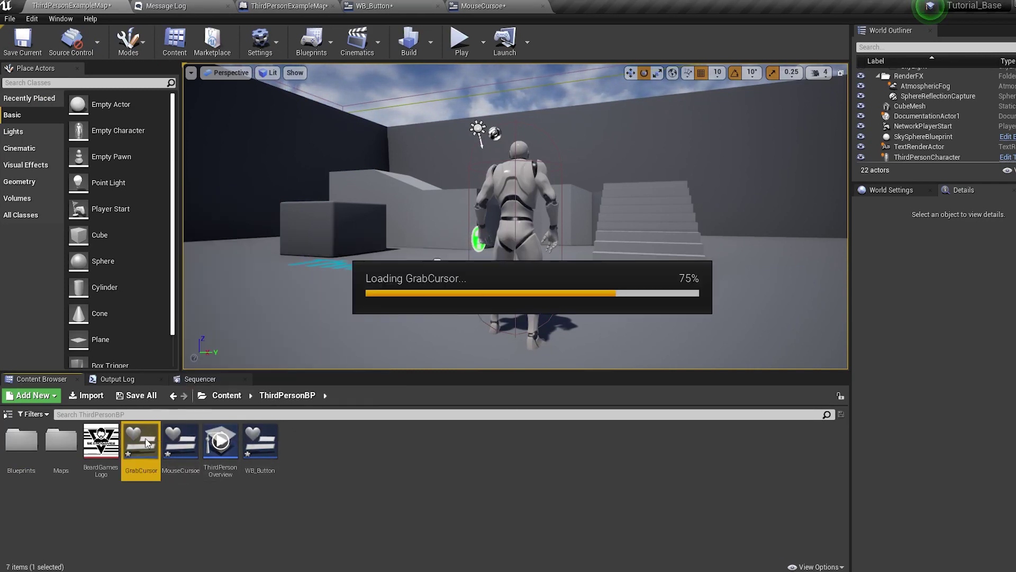
Change GrabCursor's image brush to the AICON-Green texture at 64×64.
scroll(566, 325, up, 5)
right_drag(558, 346, 517, 250)
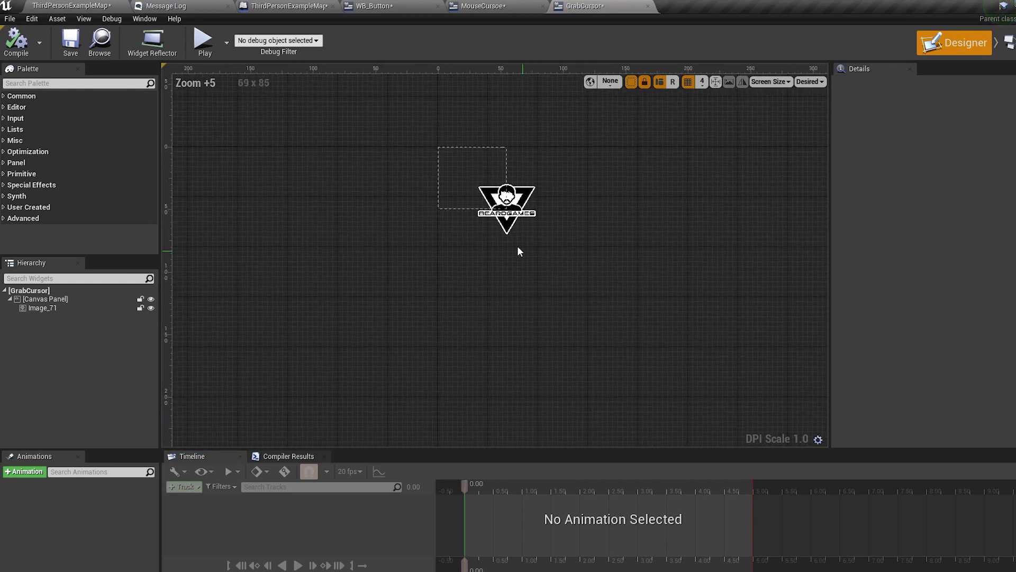
click(511, 228)
scroll(511, 228, up, 3)
right_drag(608, 328, 482, 243)
click(1003, 283)
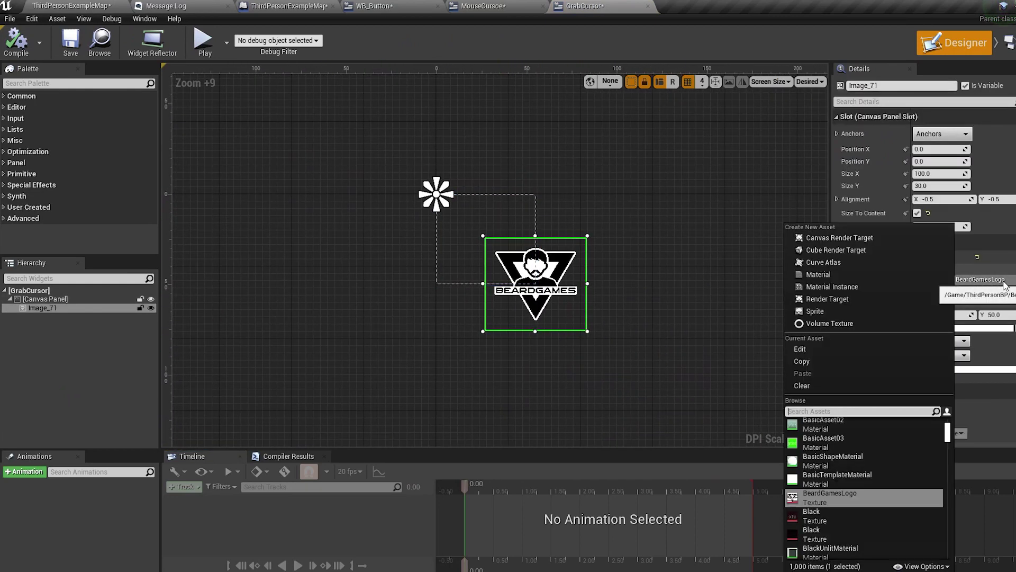
text(aico)
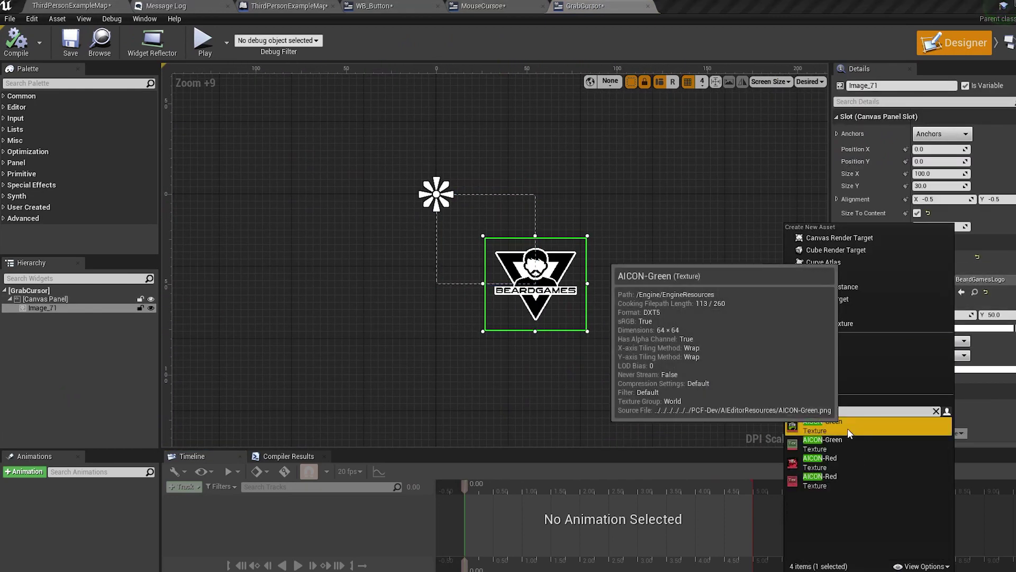
click(847, 427)
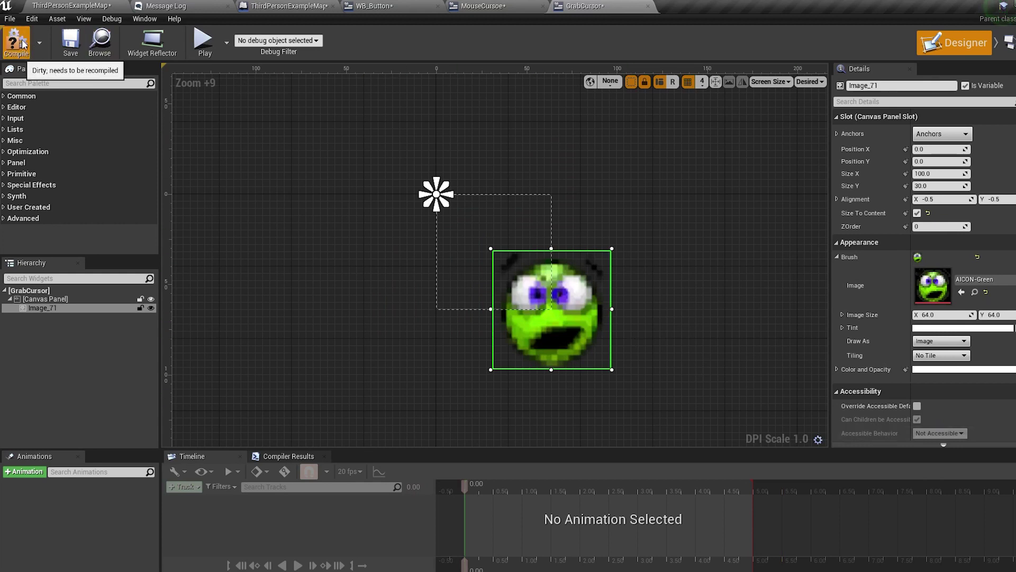
click(42, 6)
In Project Settings, add a Software Cursors entry mapping Default to MouseCursoe.
click(37, 16)
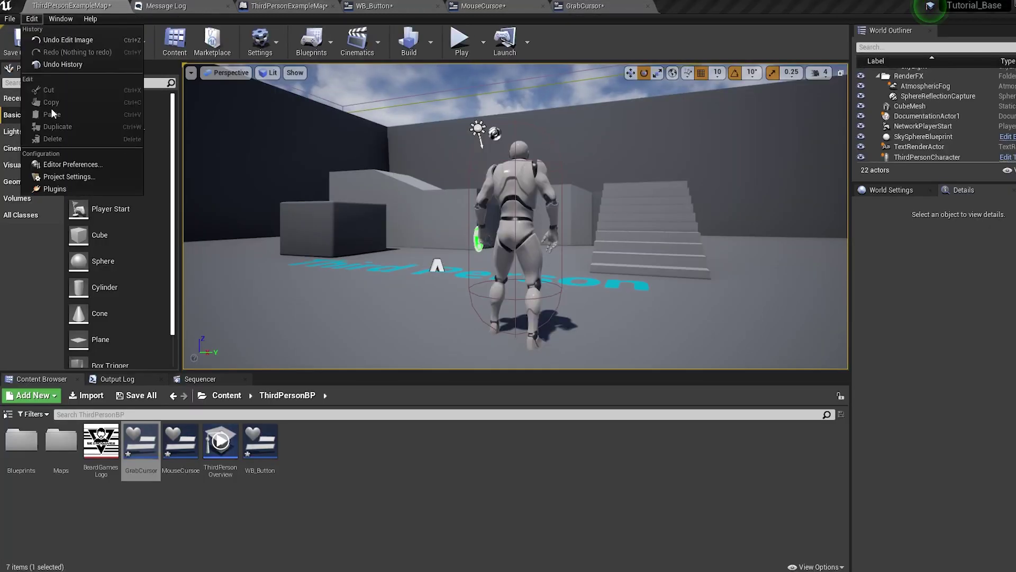
click(62, 177)
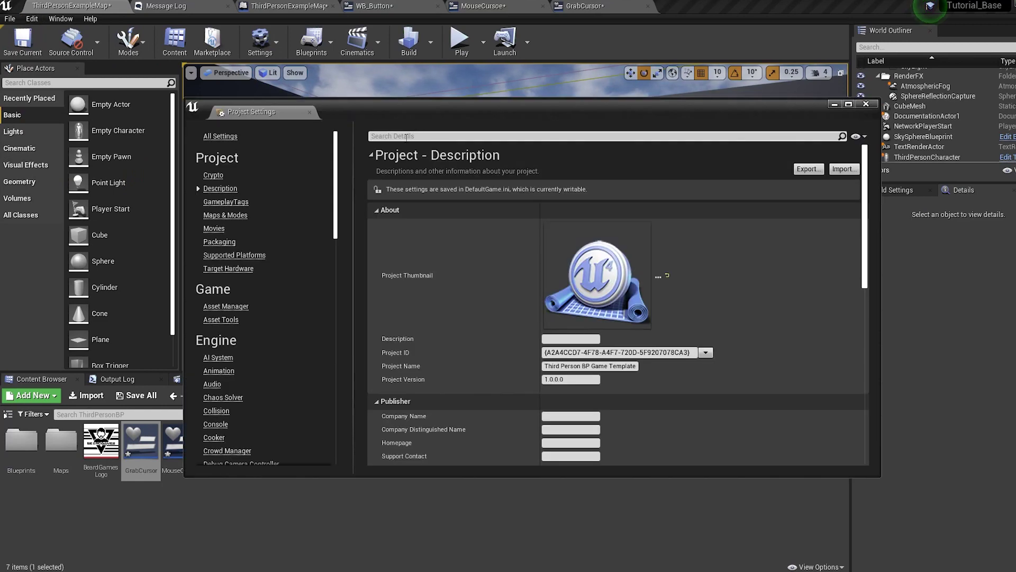
click(407, 137)
text(cursor)
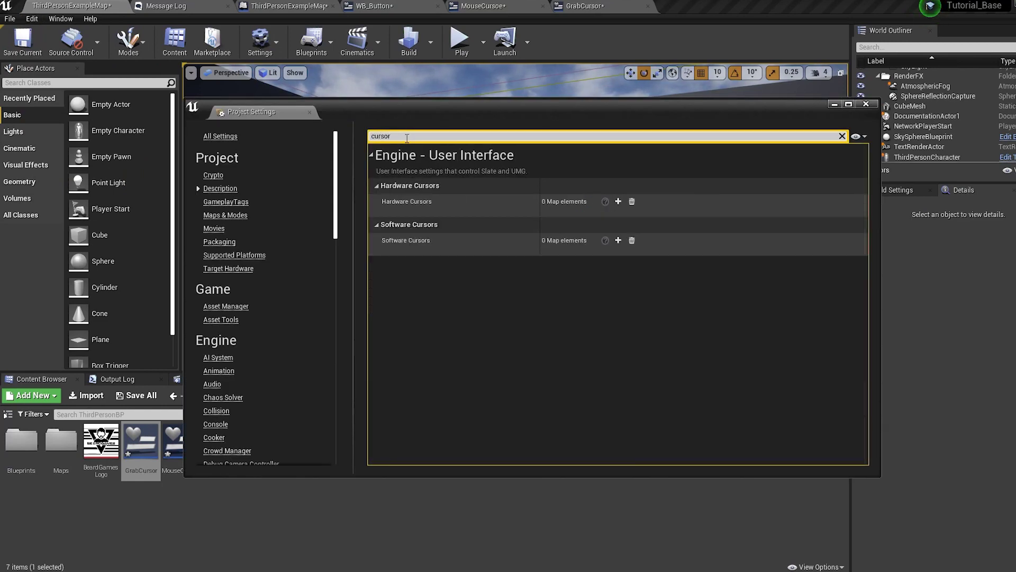
click(619, 240)
click(620, 239)
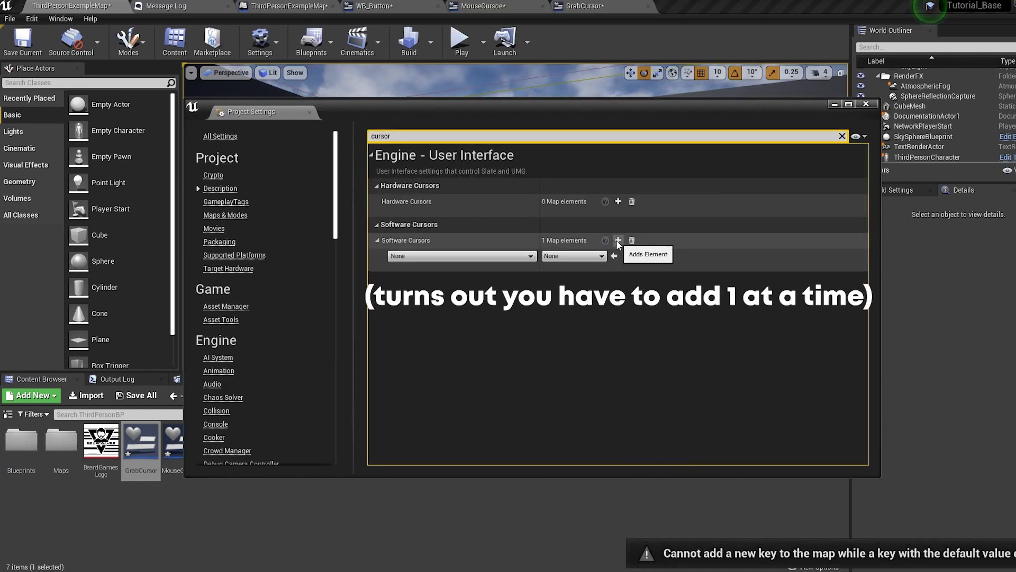
click(492, 256)
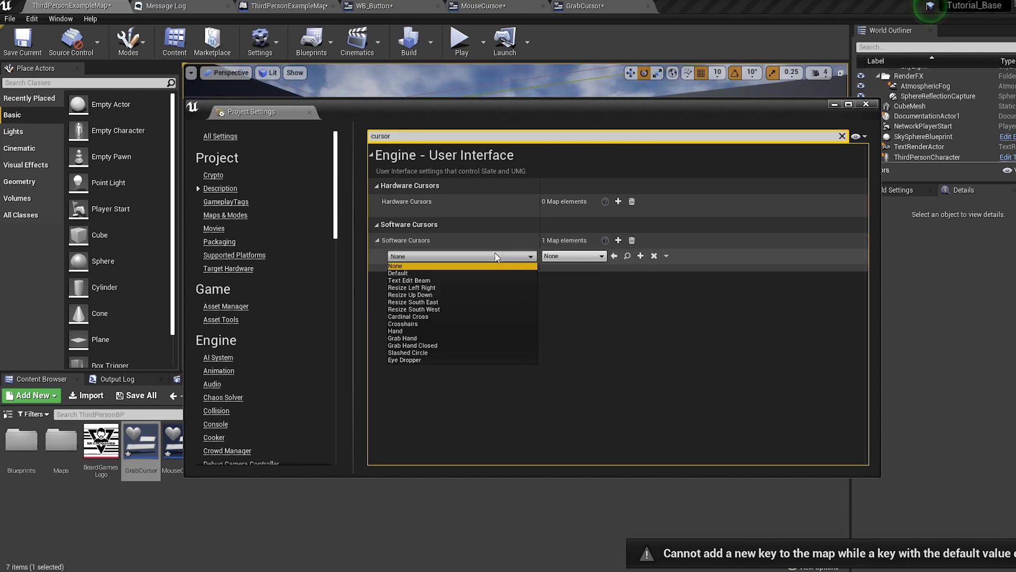
click(456, 272)
click(565, 256)
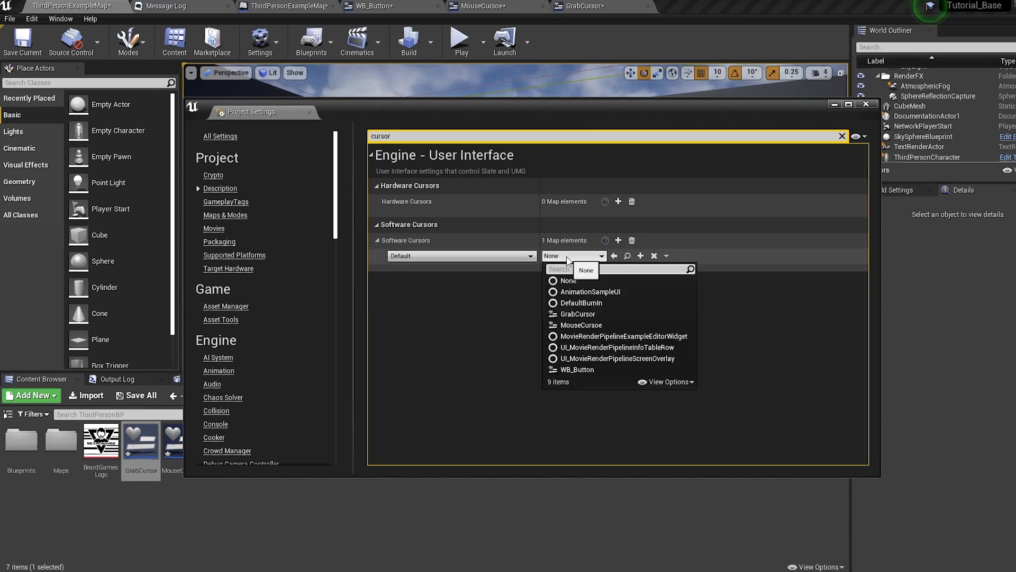
click(585, 325)
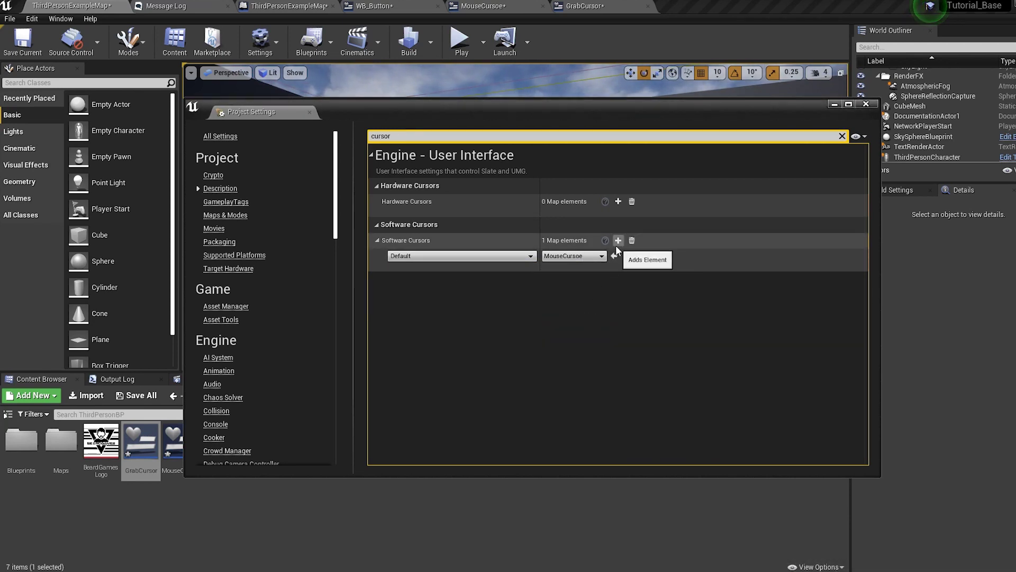
Add a second entry mapping Grab Hand to GrabCursor, then close Project Settings.
click(618, 241)
click(496, 273)
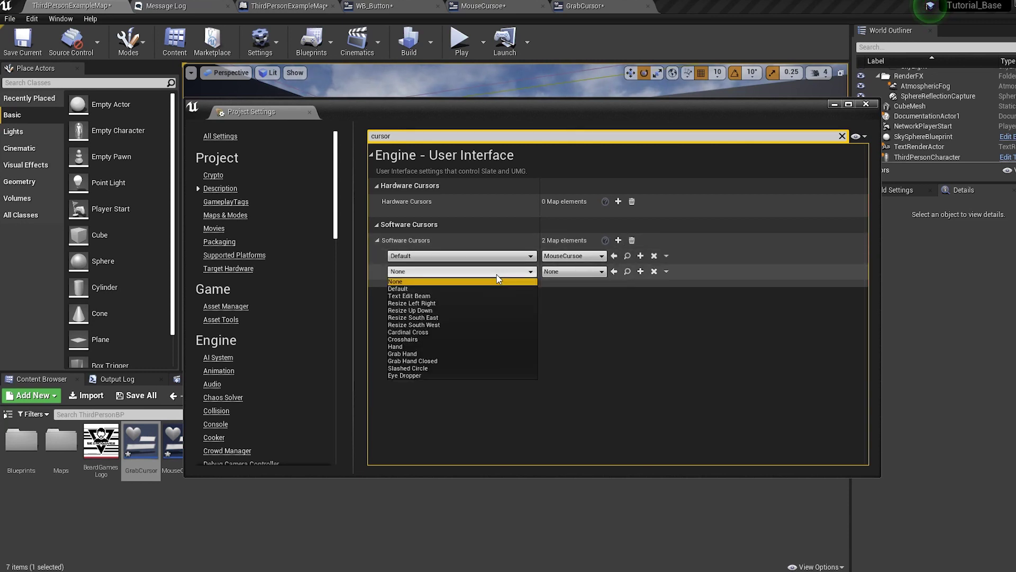
click(420, 353)
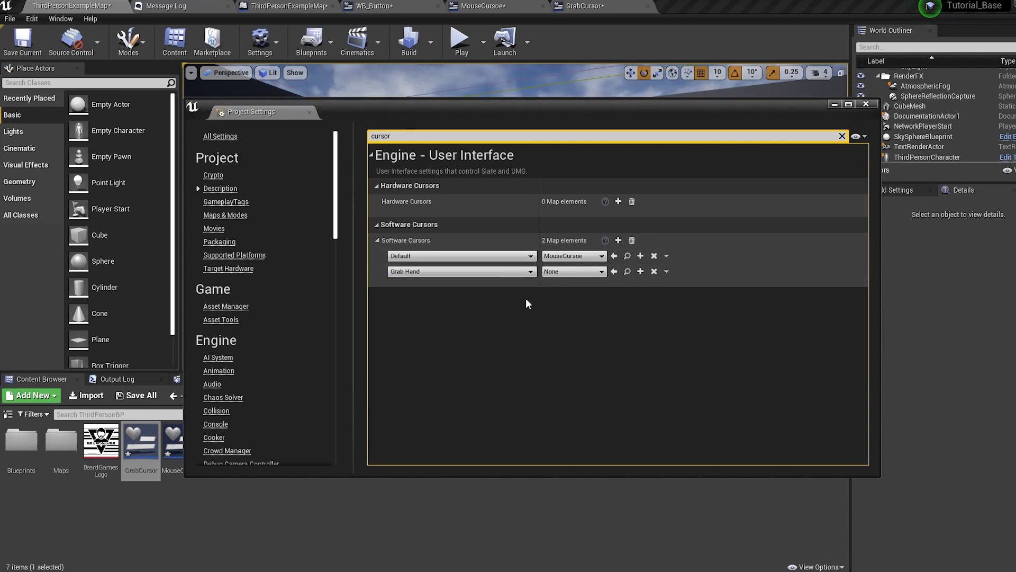
click(575, 272)
click(571, 322)
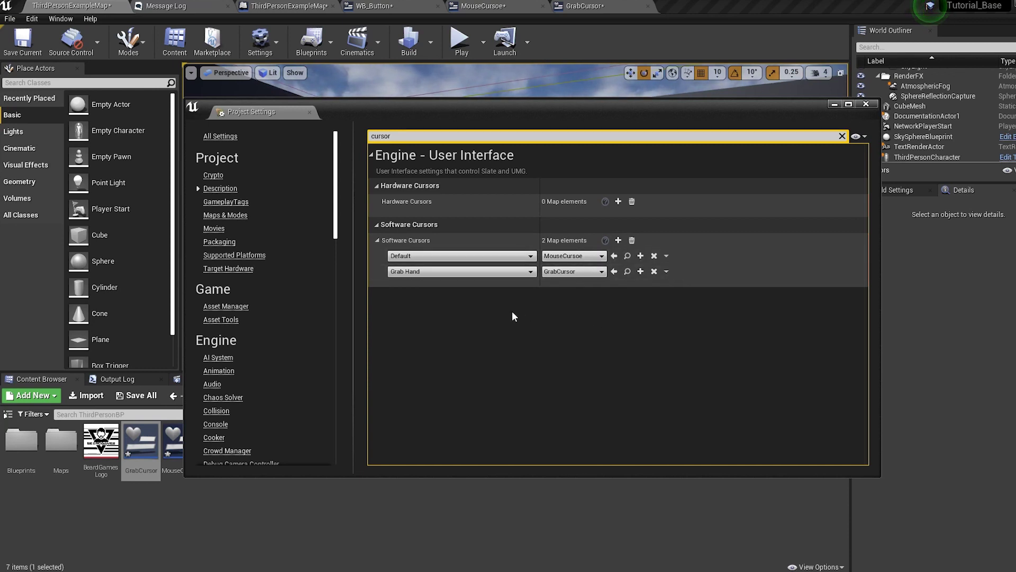
click(310, 114)
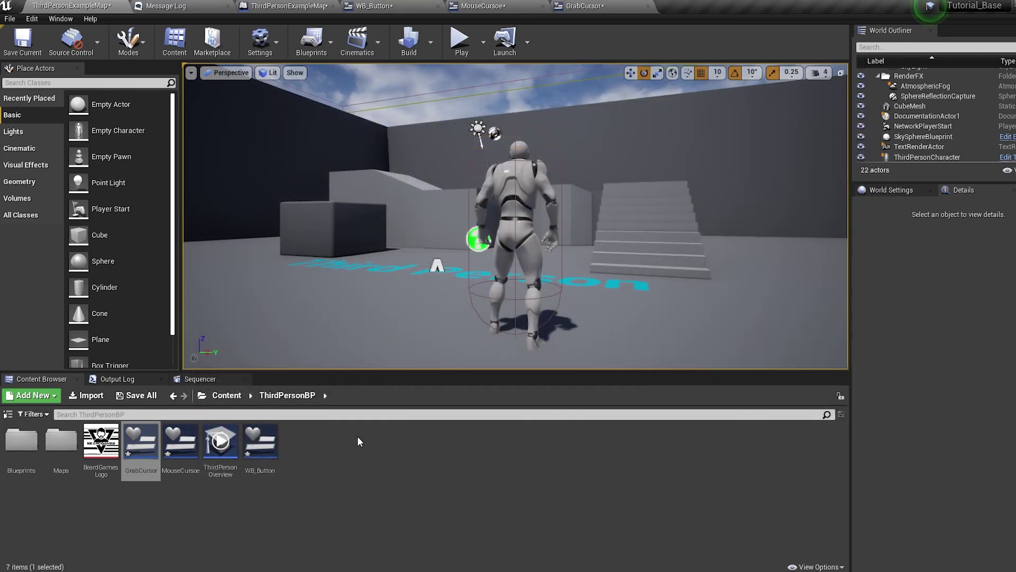
double_click(259, 442)
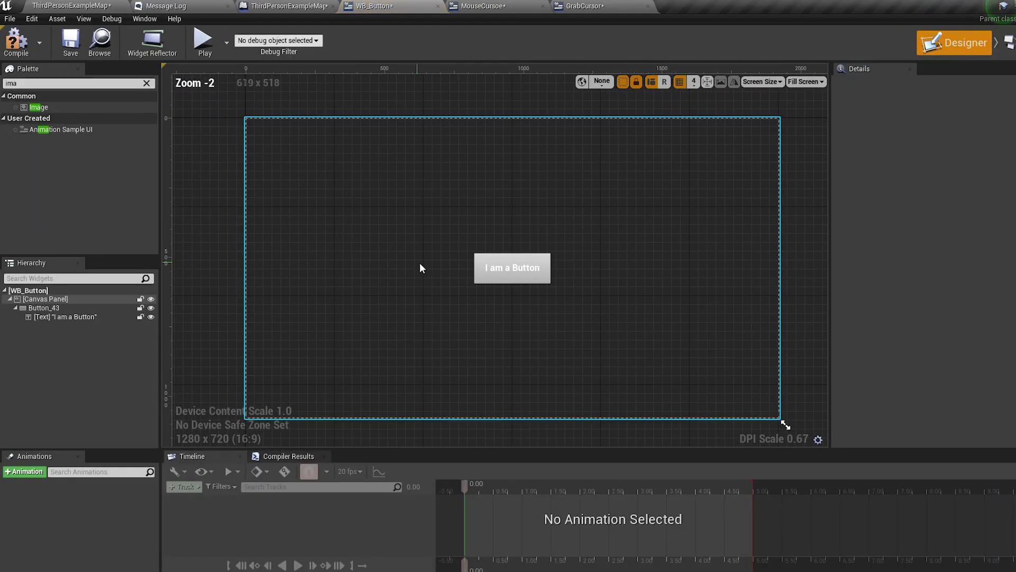
scroll(499, 318, down, 1)
click(511, 272)
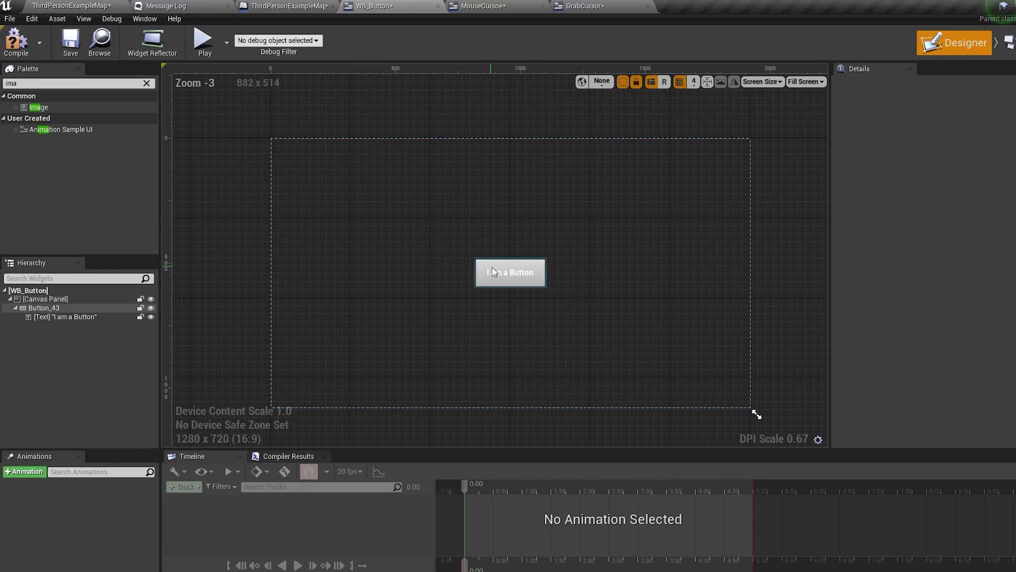
click(311, 198)
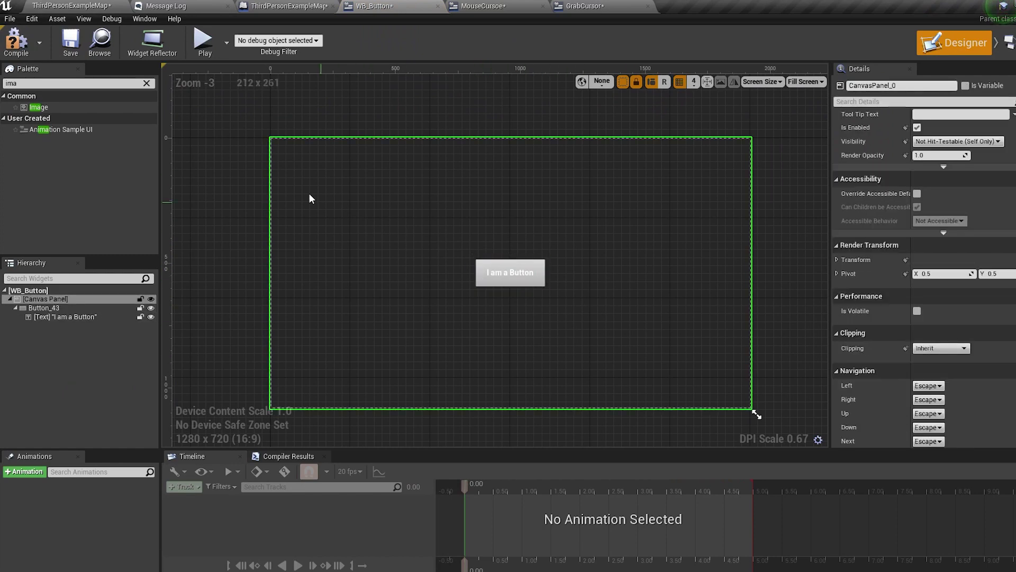
click(286, 6)
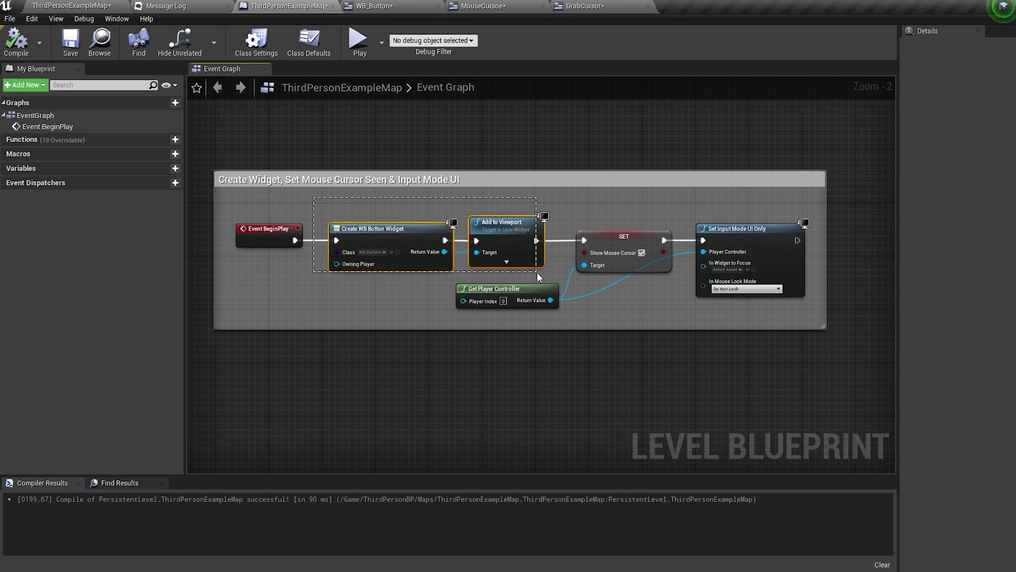
drag(536, 272, 537, 272)
click(687, 308)
drag(574, 197, 709, 249)
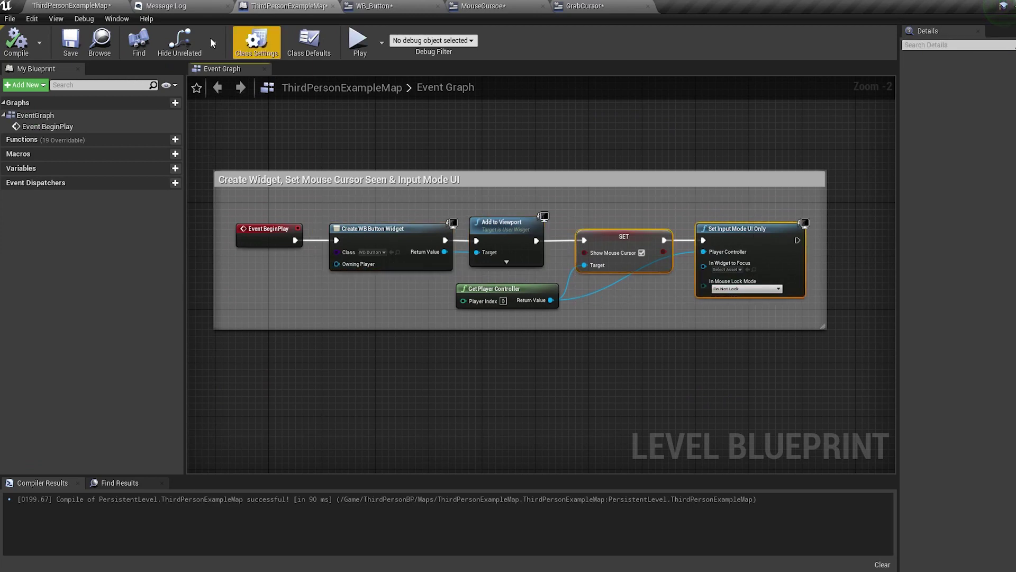
click(73, 6)
click(461, 37)
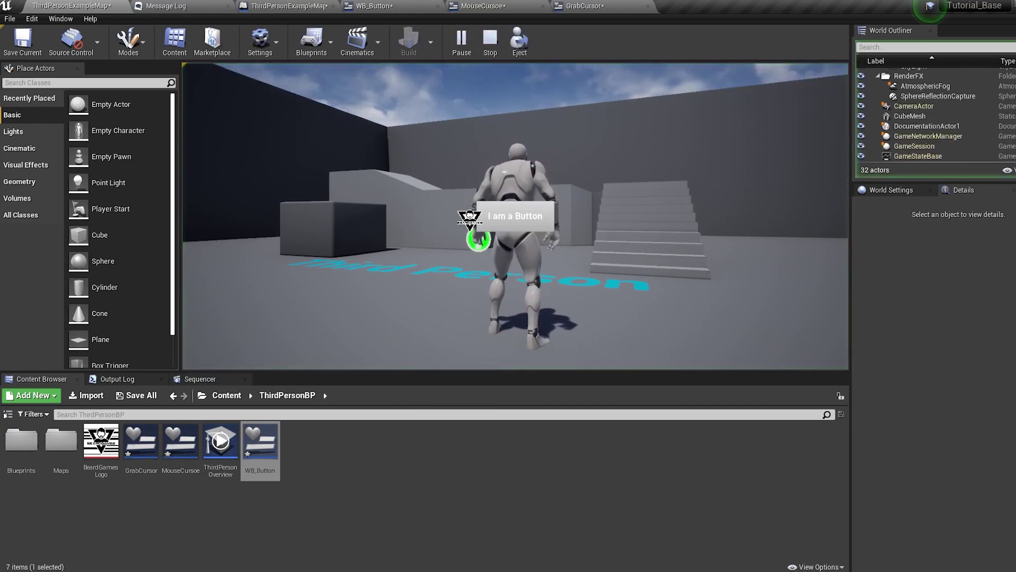
key(Escape)
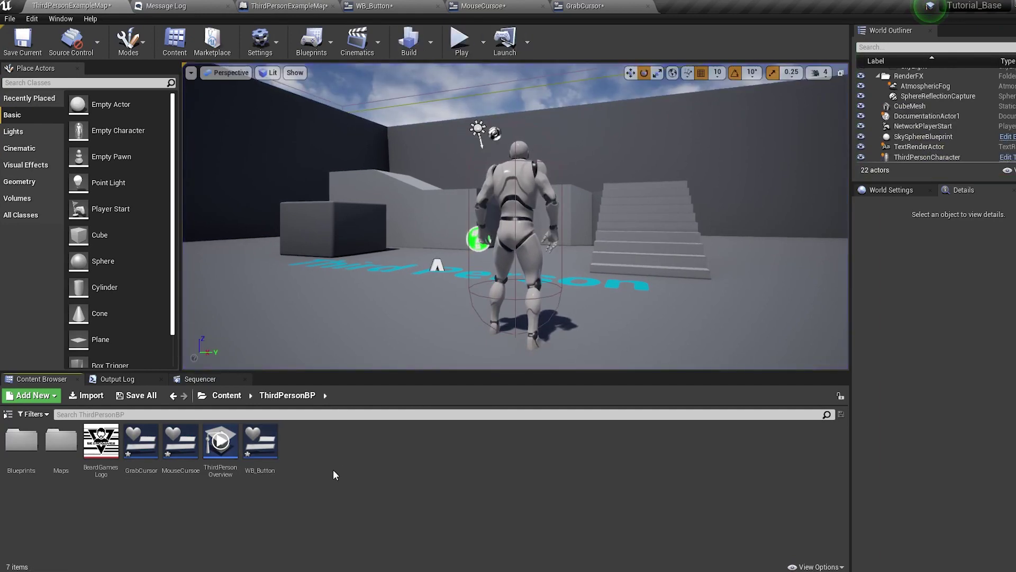
click(180, 442)
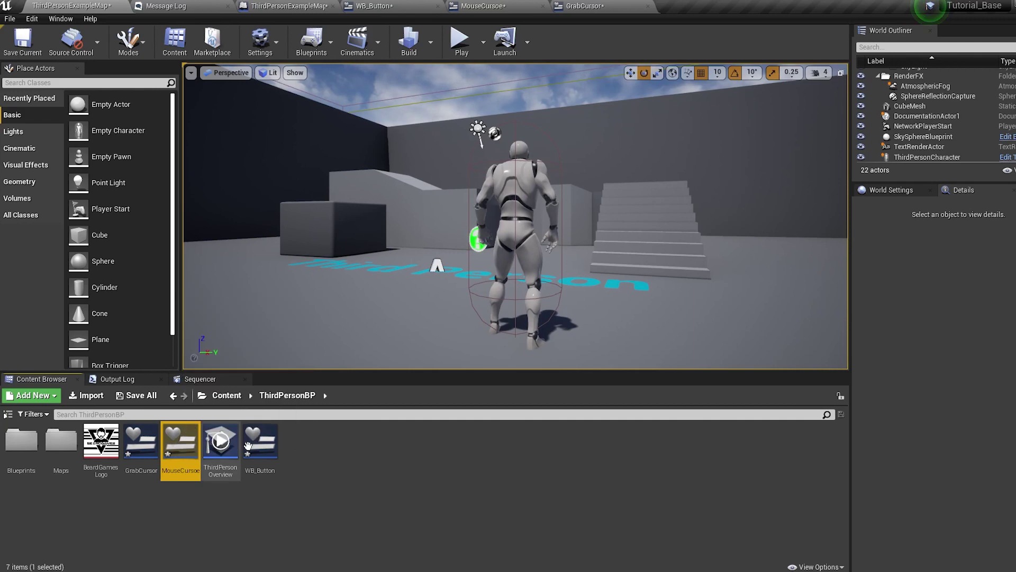
double_click(249, 442)
Give Button_43 in WB_Button an overridden cursor set to Grab Hand.
click(505, 272)
scroll(536, 310, up, 1)
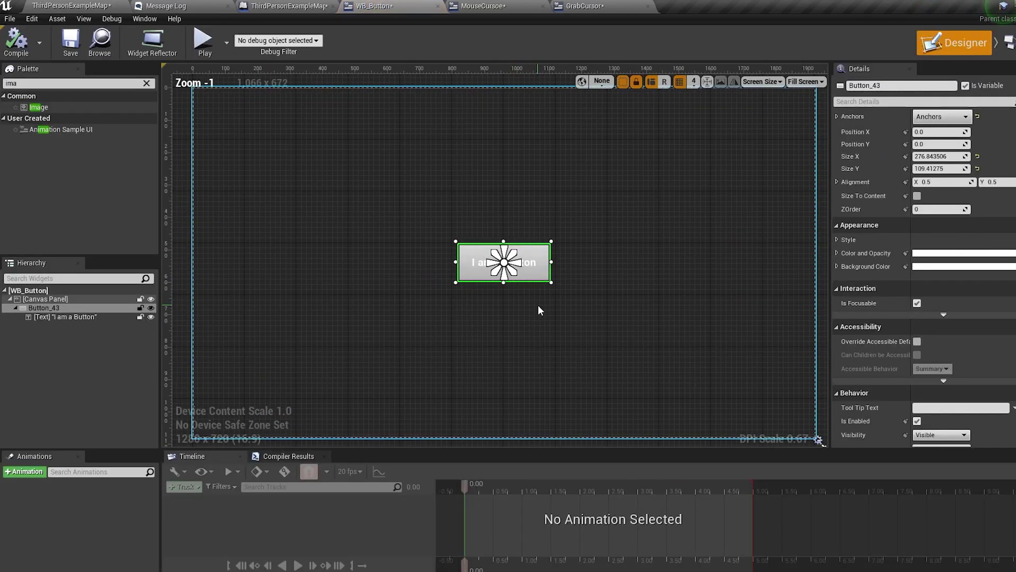
scroll(536, 307, up, 2)
scroll(979, 295, down, 5)
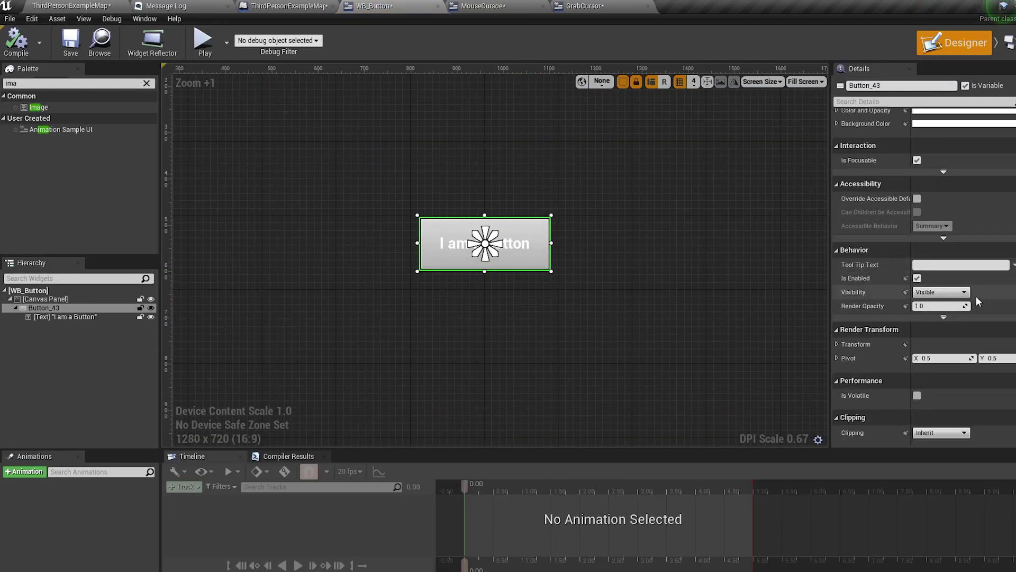
click(943, 317)
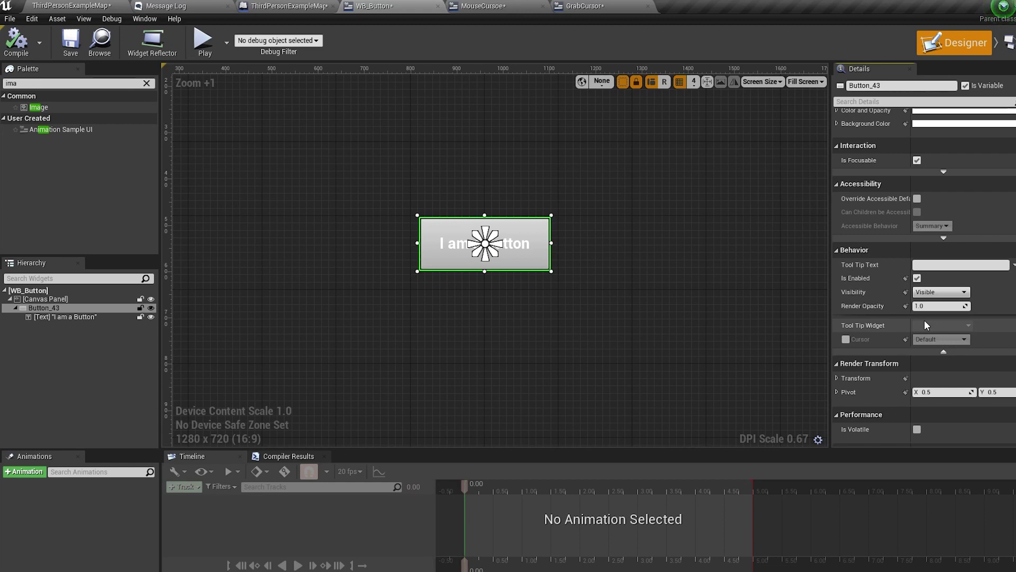
click(845, 339)
click(952, 341)
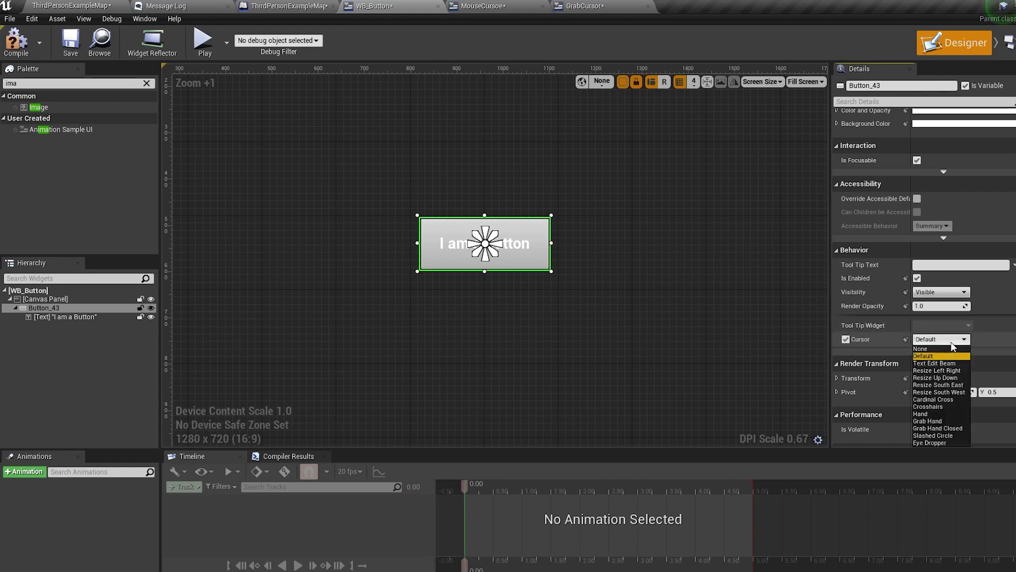
click(932, 421)
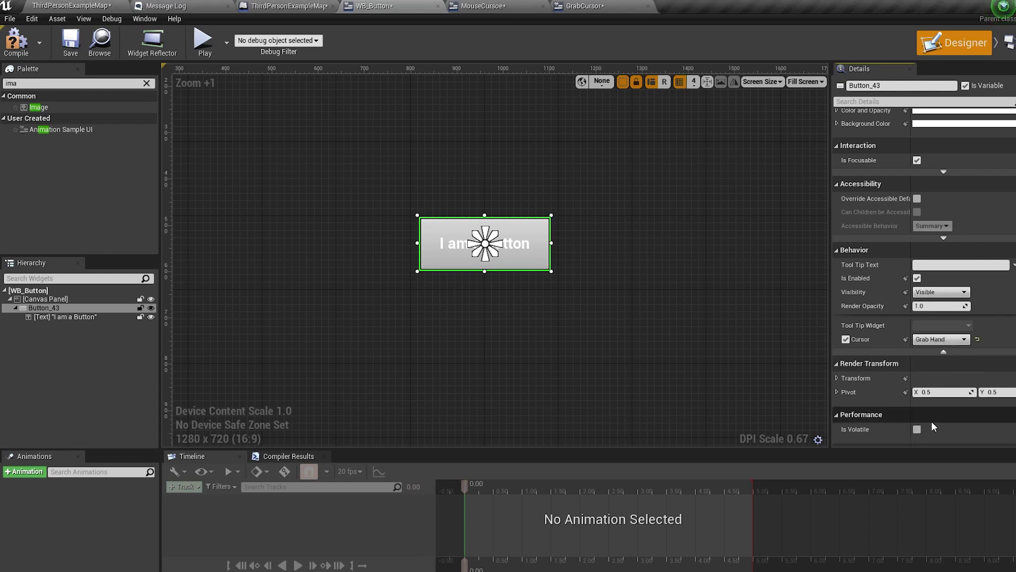
Test-play the level to check the button cursor, stop, and select the staircase.
click(61, 5)
click(460, 39)
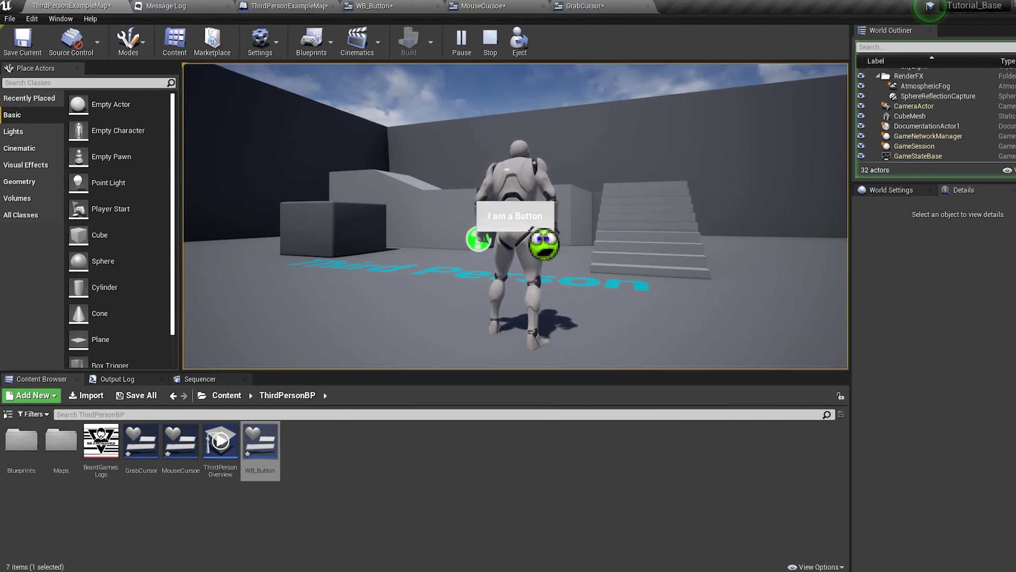
key(Escape)
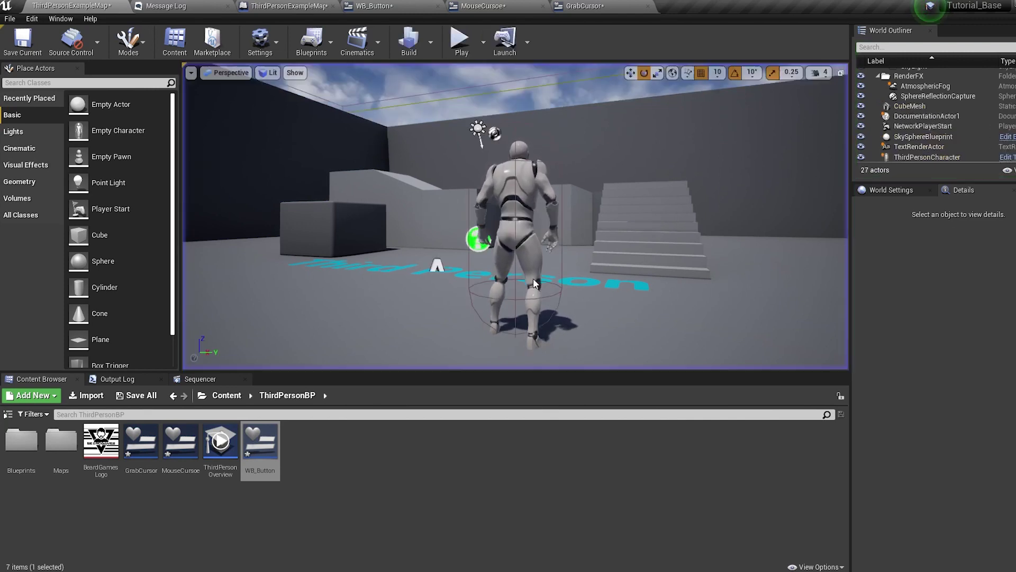
click(613, 220)
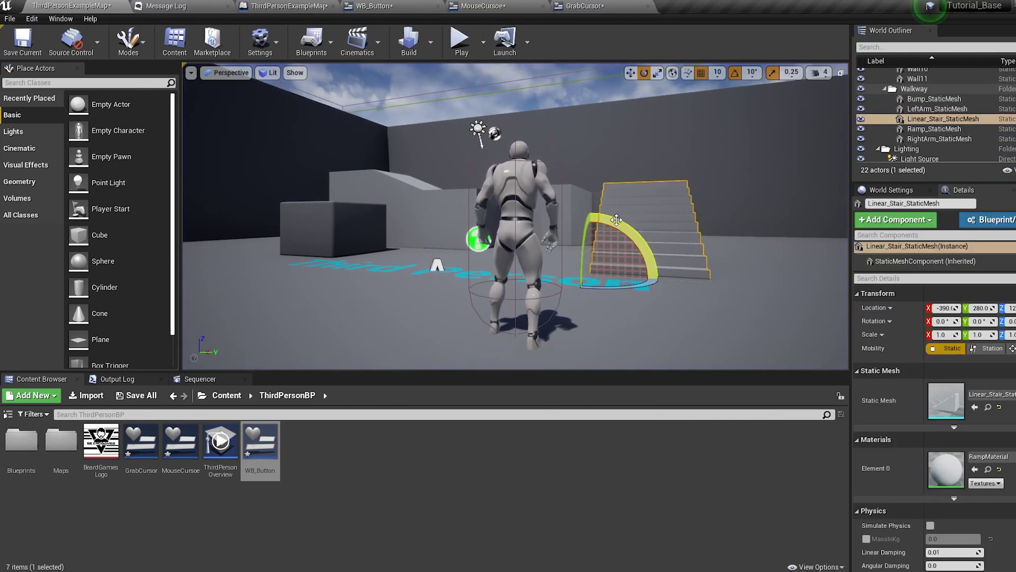
Convert the stairs into Linear_Stair_StaticMesh_Blueprint with BlockAll collision on its mesh, and compile.
click(981, 225)
click(627, 448)
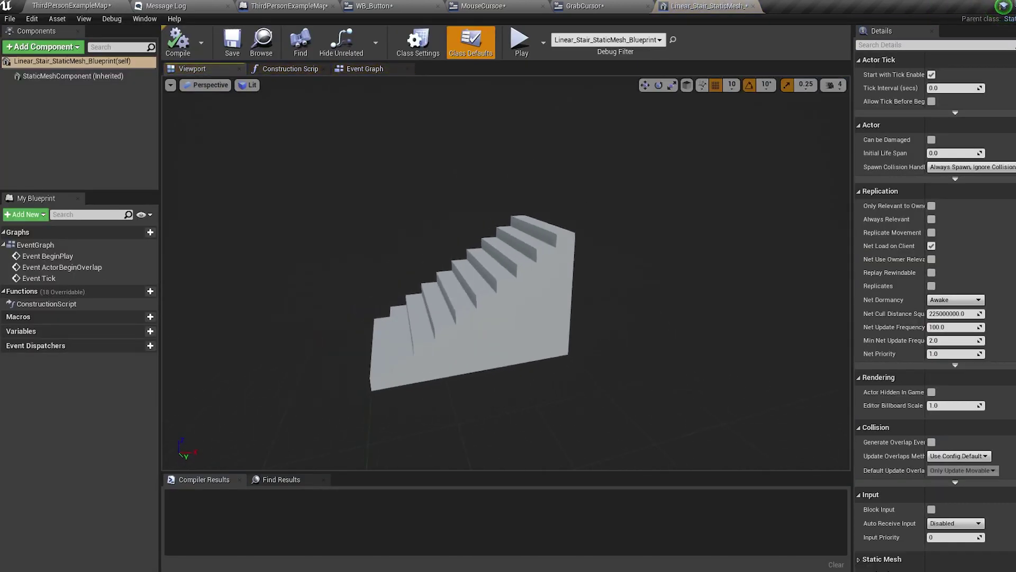
click(546, 275)
scroll(988, 247, down, 10)
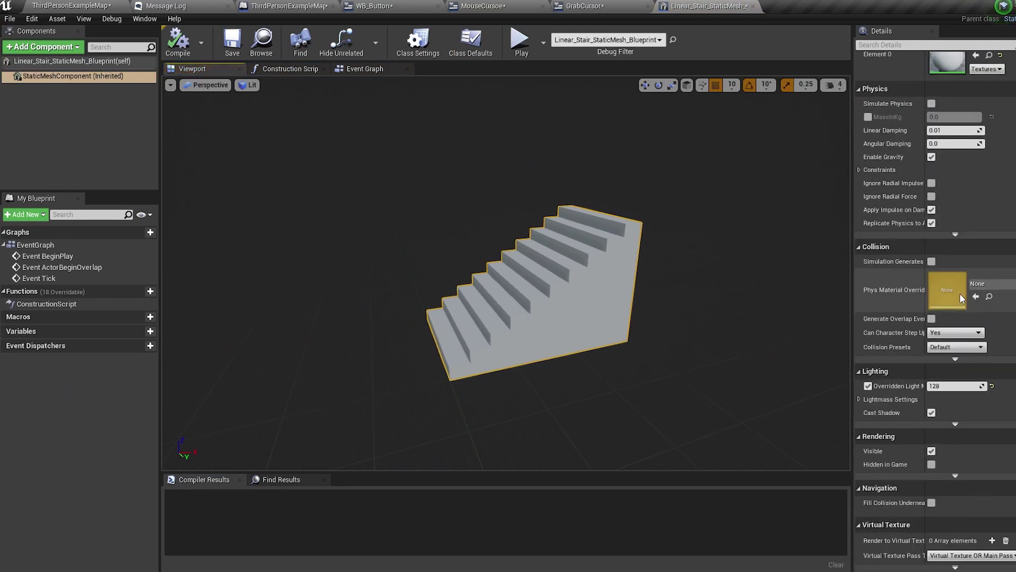
click(951, 315)
click(952, 320)
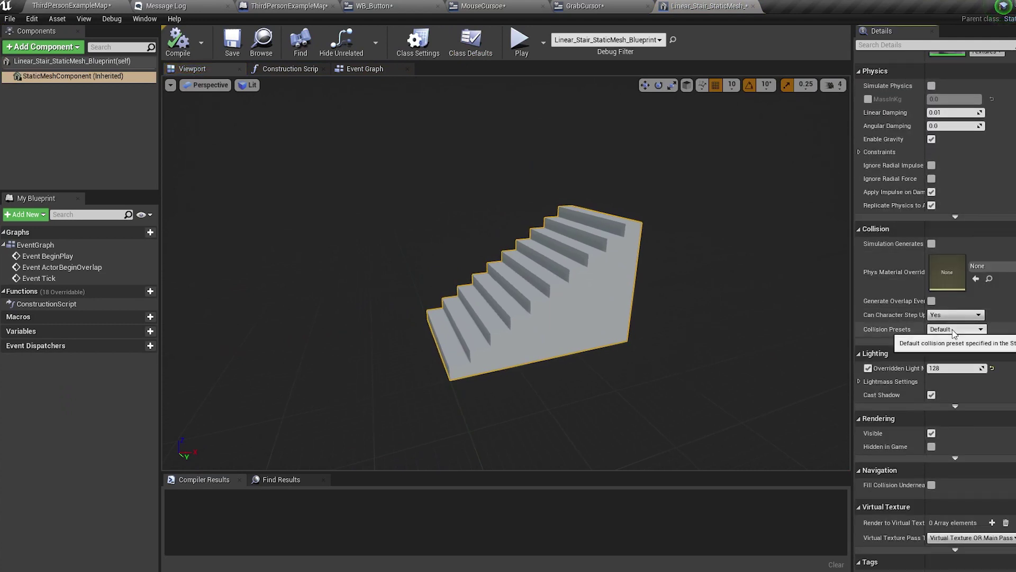
click(952, 329)
click(948, 361)
click(177, 42)
click(373, 70)
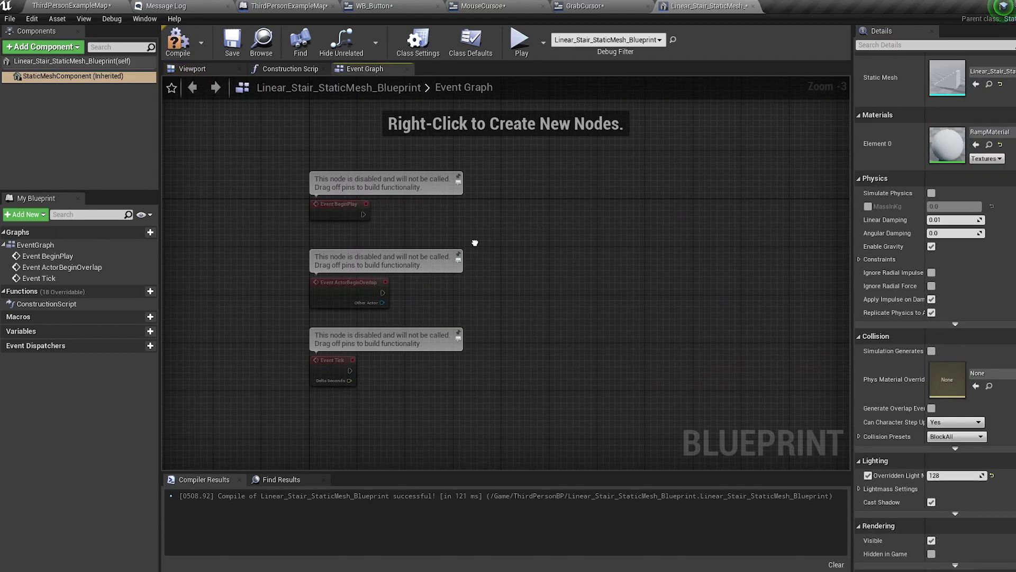
Add Get Player Controller and a Set Enable Mouse Over Events node from its Return Value.
right_click(474, 244)
text(get player controller)
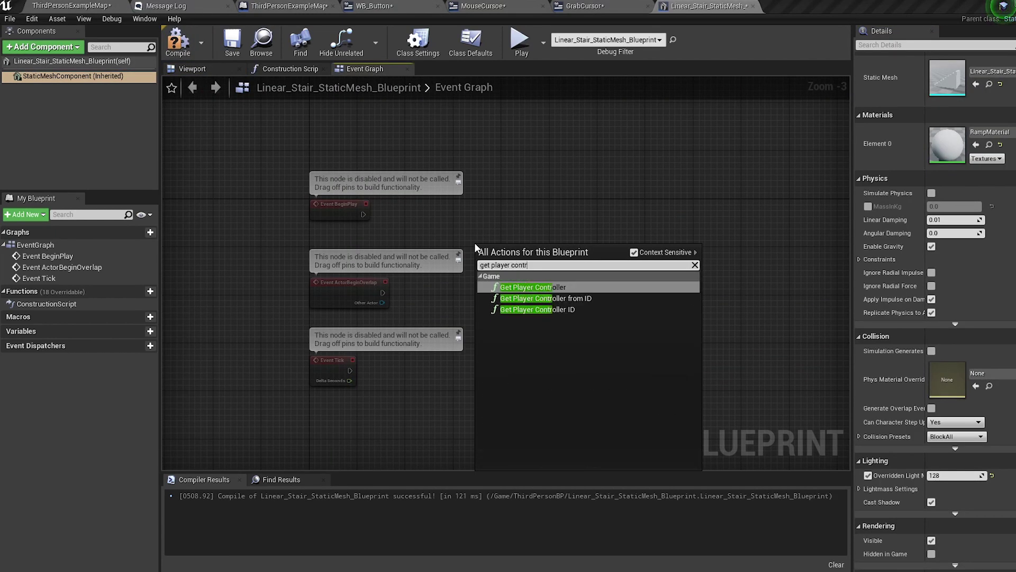
key(Return)
scroll(474, 242, up, 3)
drag(604, 262, 659, 202)
text(enable mouse)
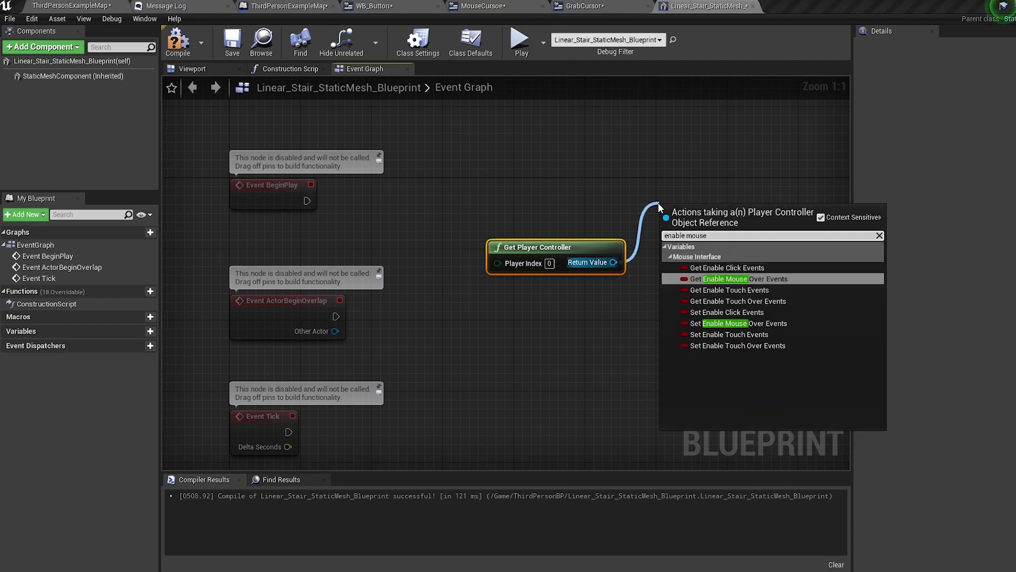
click(738, 323)
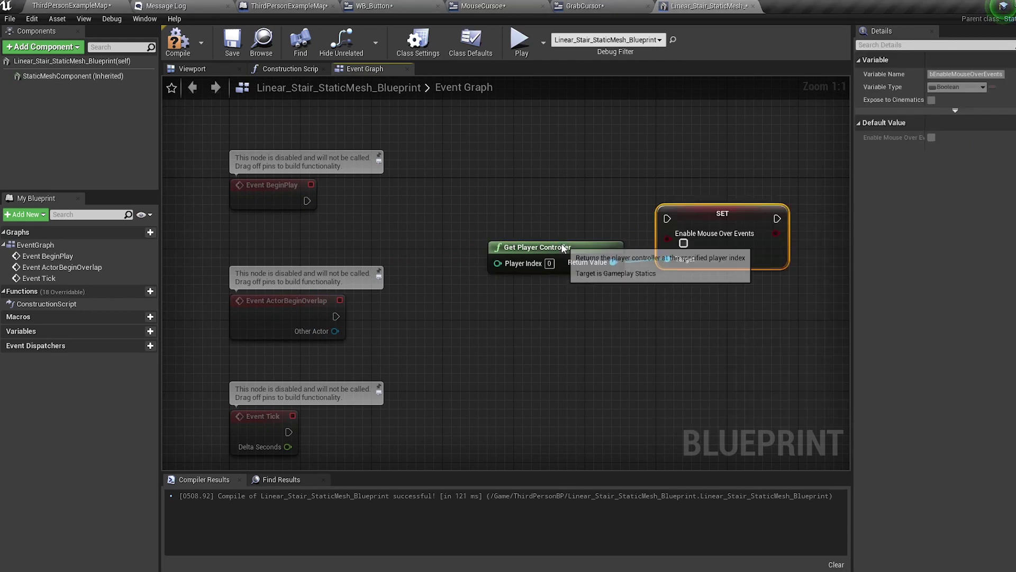
Wire Event BeginPlay into the SET node and tick Enable Mouse Over Events.
drag(561, 243, 543, 252)
drag(307, 201, 667, 218)
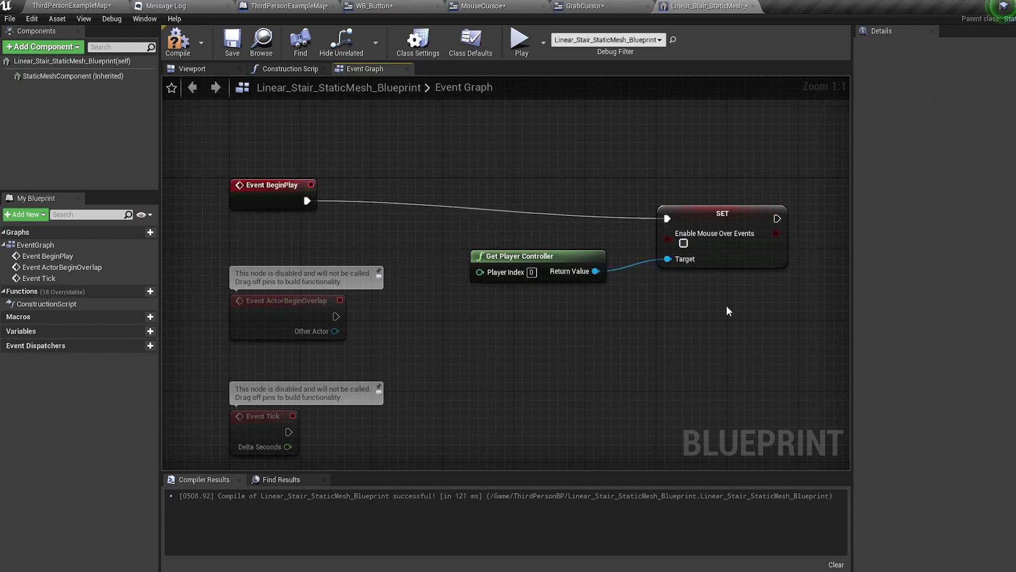
drag(728, 311, 583, 228)
drag(709, 230, 626, 198)
click(622, 205)
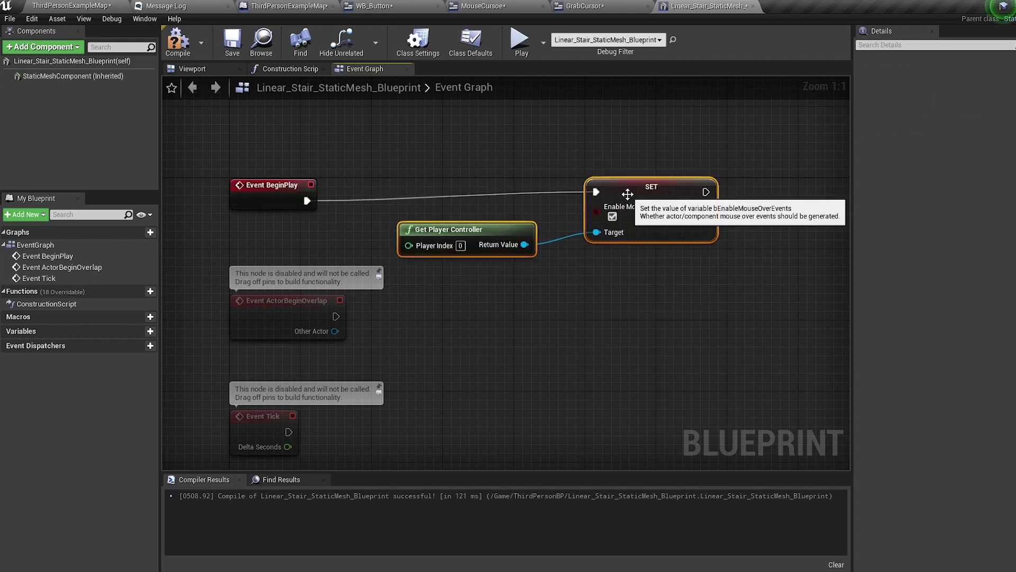
right_drag(626, 198, 601, 139)
click(73, 76)
Add On Begin Cursor Over and On End Cursor Over events for the stair mesh.
right_click(379, 266)
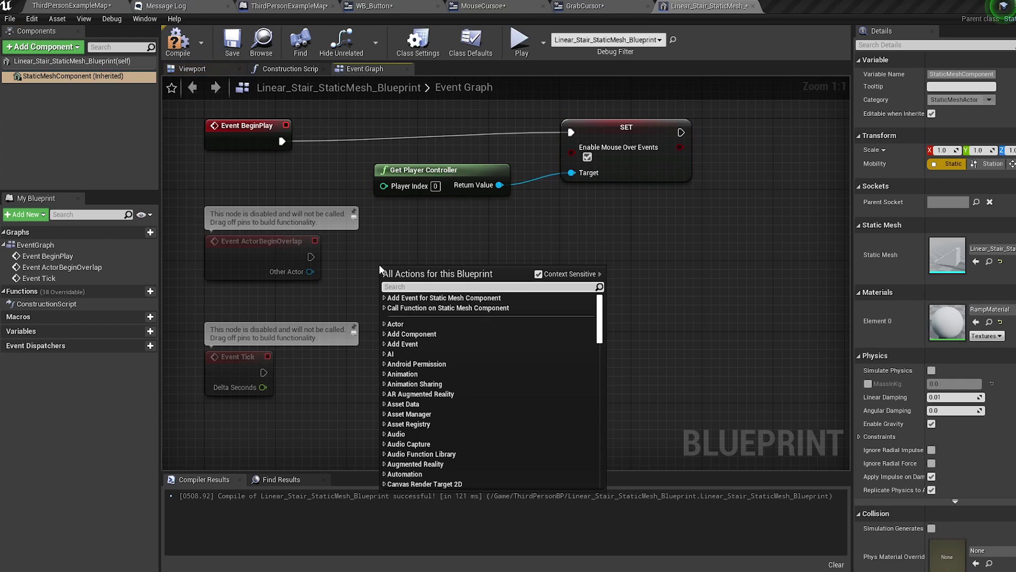
text(on begin curso)
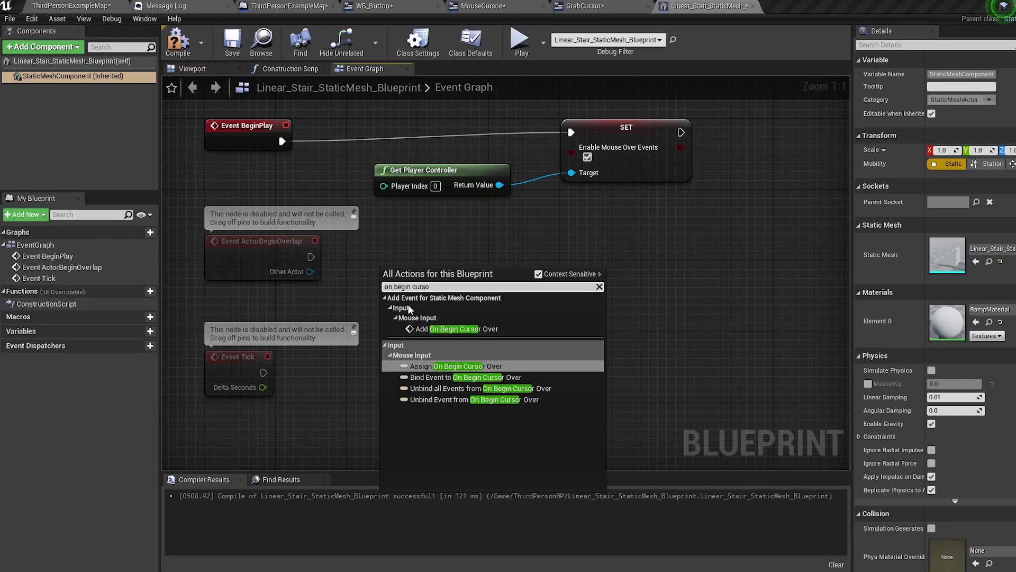
click(460, 329)
right_click(440, 358)
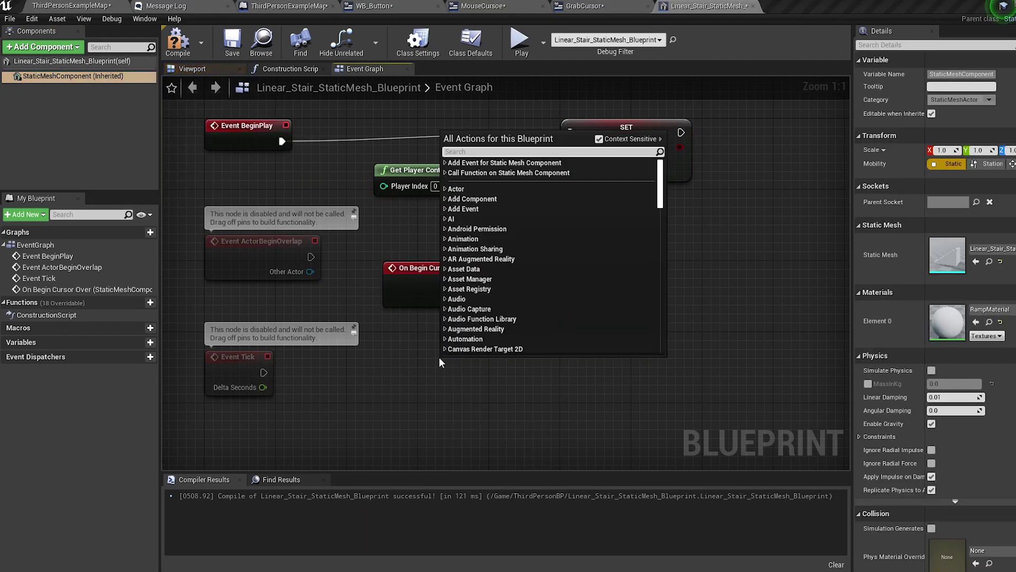
text(on end curs)
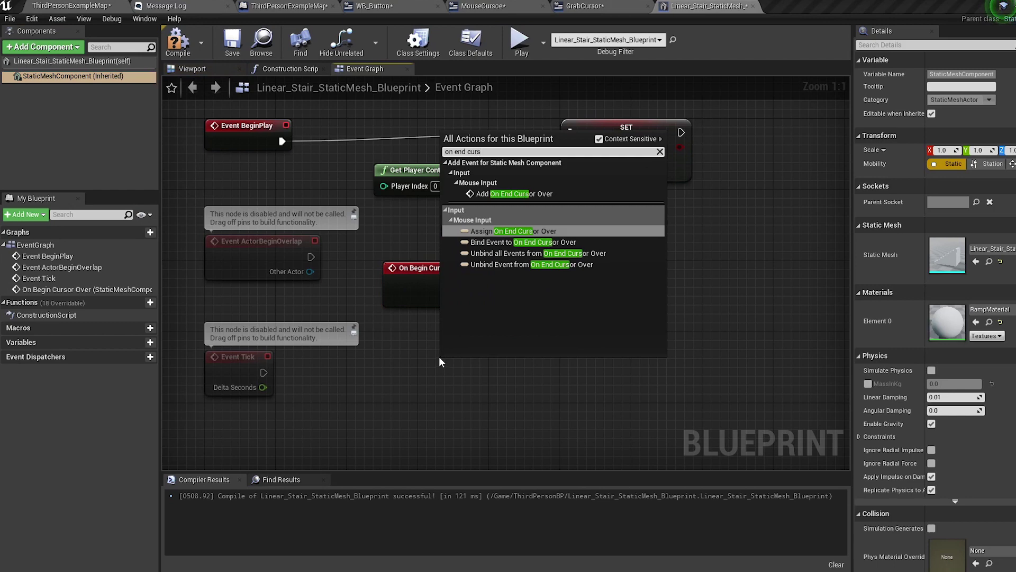
click(530, 194)
Make On Begin Cursor Over set the player controller's Current Mouse Cursor to Grab Hand.
drag(469, 185, 636, 269)
text(set curren)
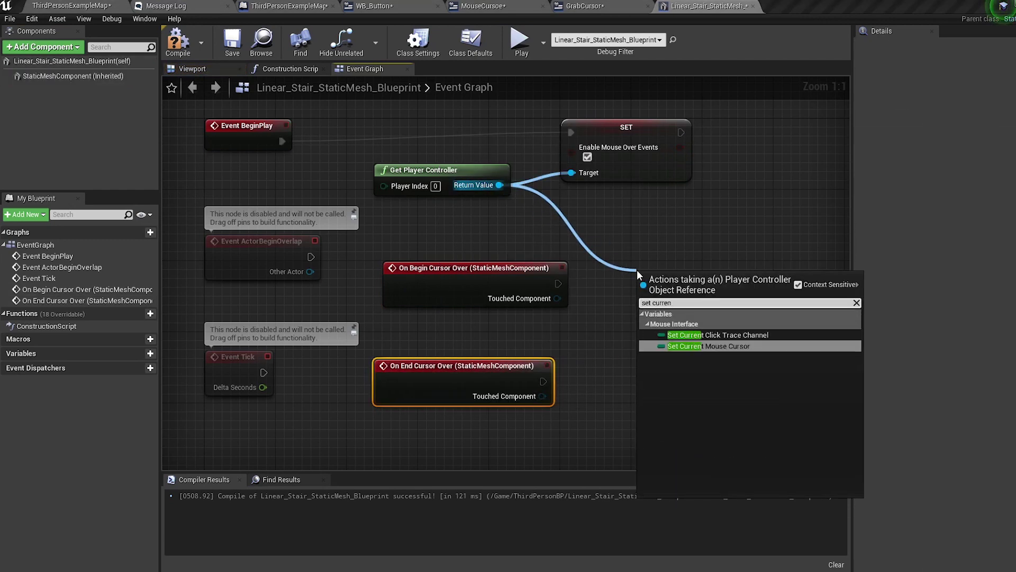
key(Return)
drag(558, 283, 656, 291)
click(699, 312)
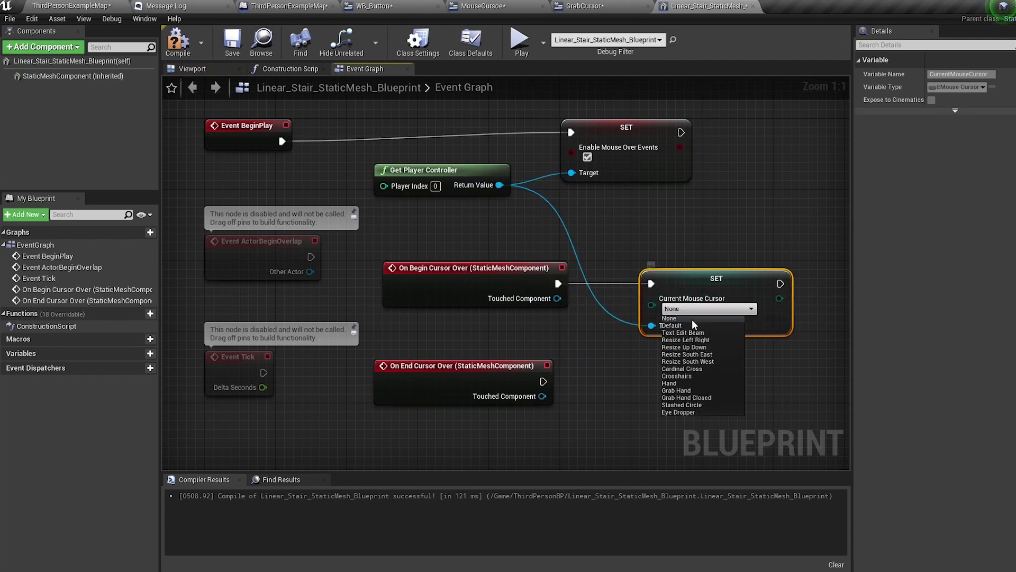
click(690, 323)
right_drag(688, 351, 646, 326)
drag(741, 328, 589, 231)
click(666, 285)
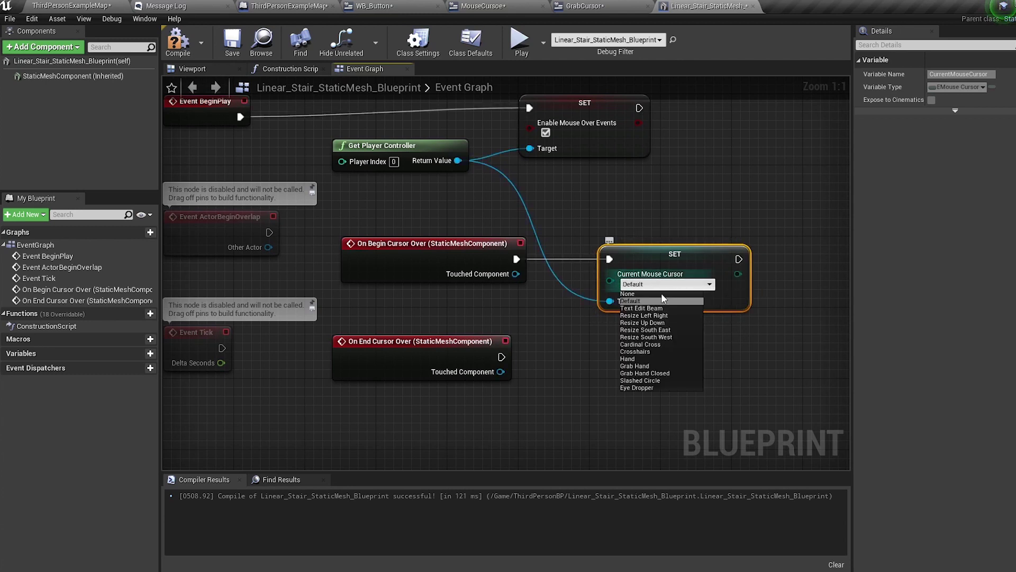
click(647, 368)
Duplicate the cursor node so On End Cursor Over resets it to Default, then compile.
key(ctrl+c)
key(ctrl+v)
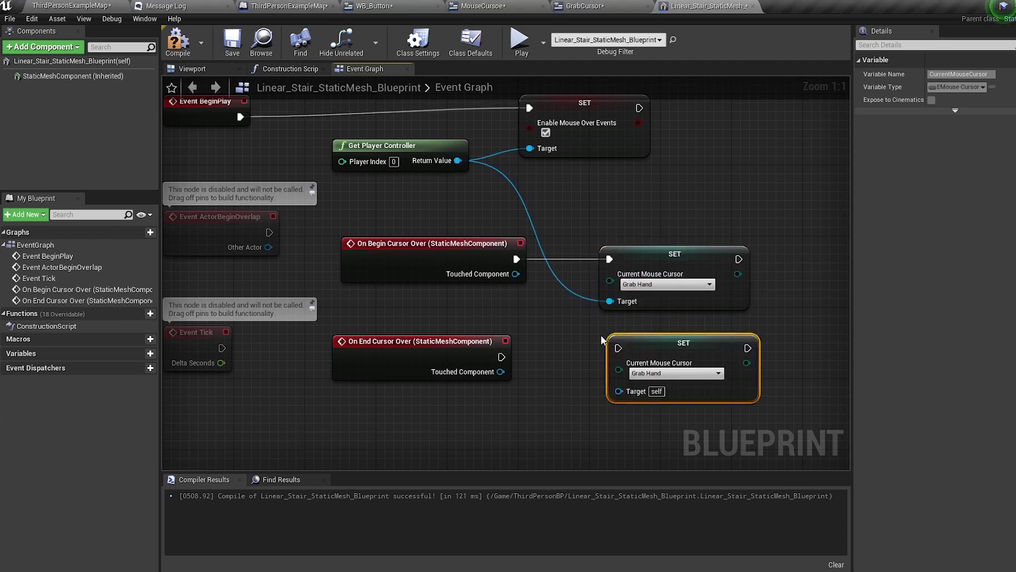
drag(499, 356, 630, 354)
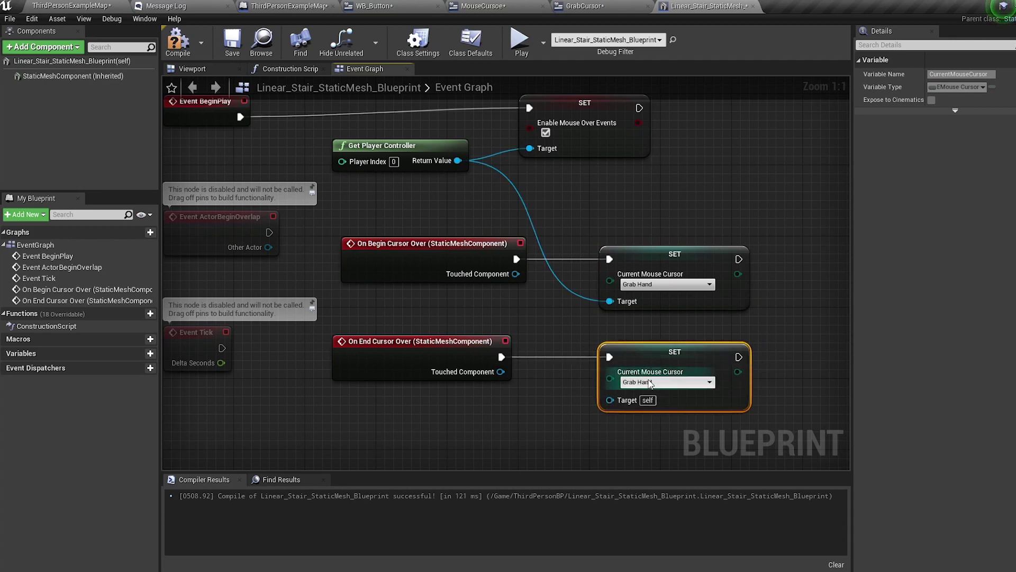
click(646, 382)
click(644, 400)
click(577, 418)
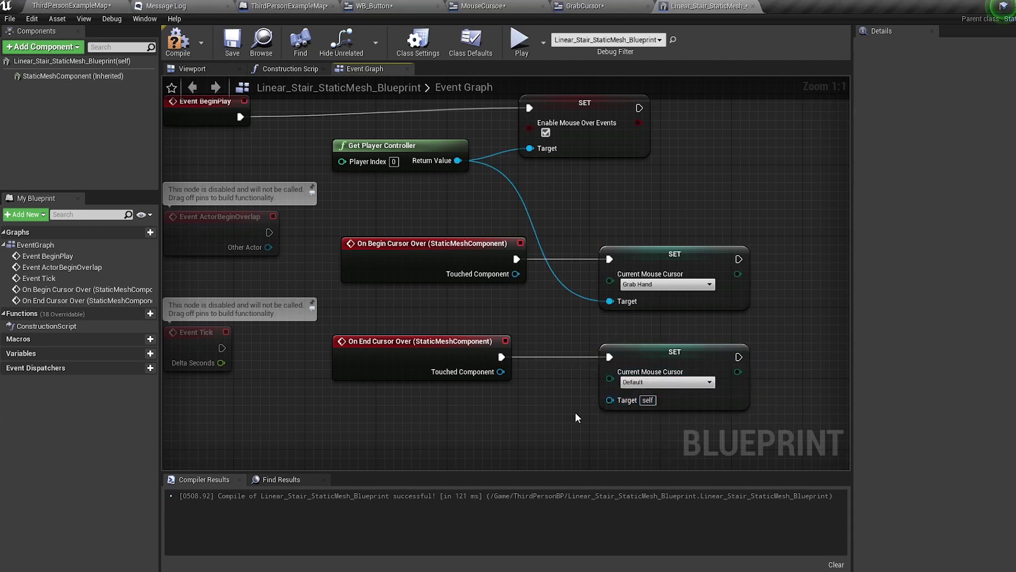
drag(457, 160, 610, 400)
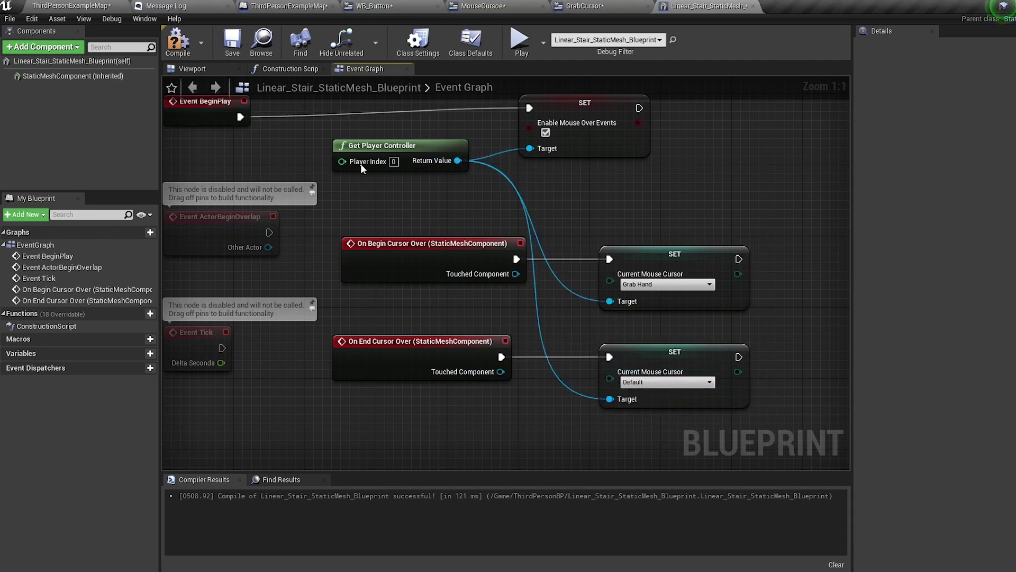
click(169, 46)
click(72, 6)
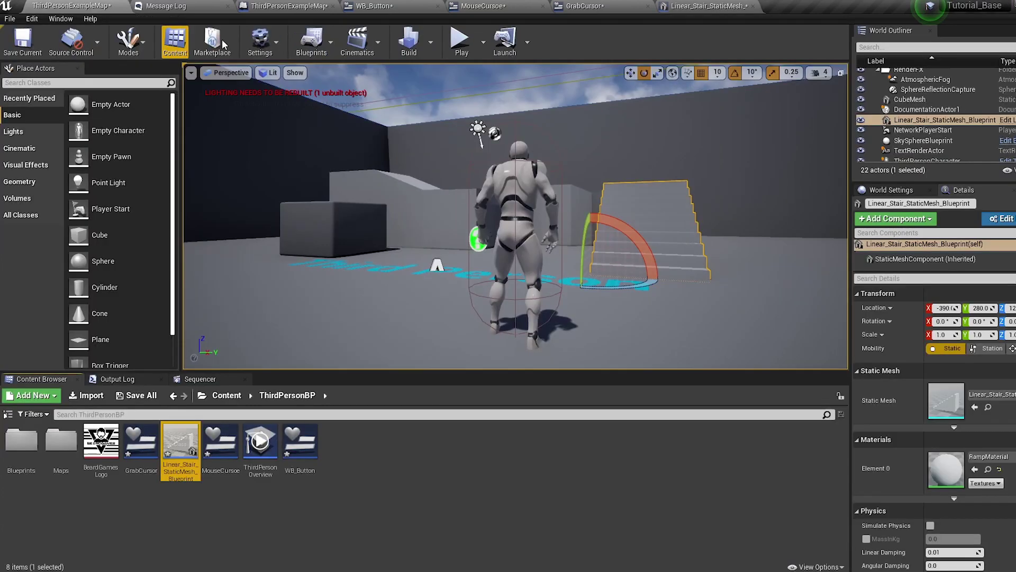
Play the ThirdPersonExampleMap level to test the custom cursors.
click(461, 39)
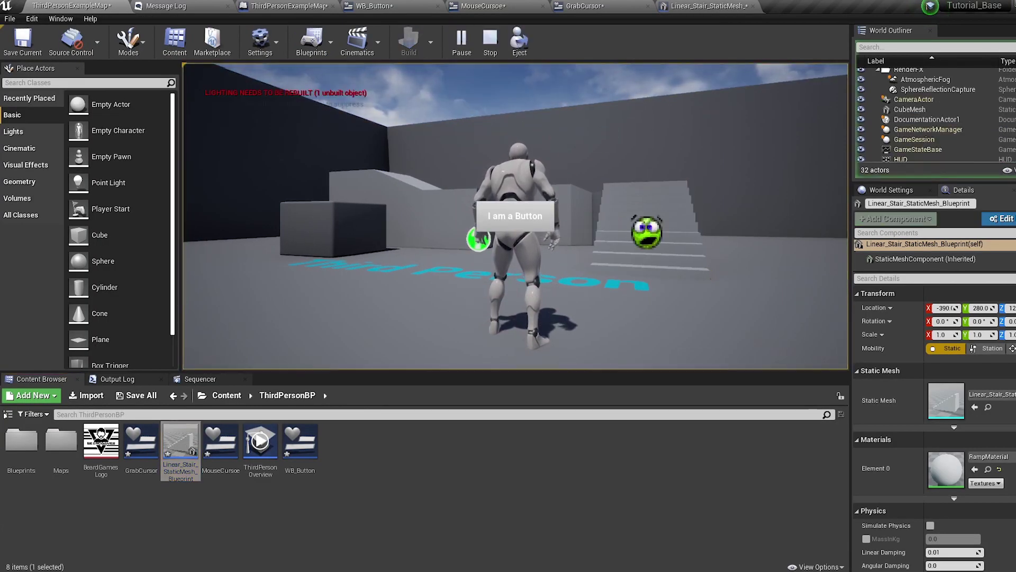